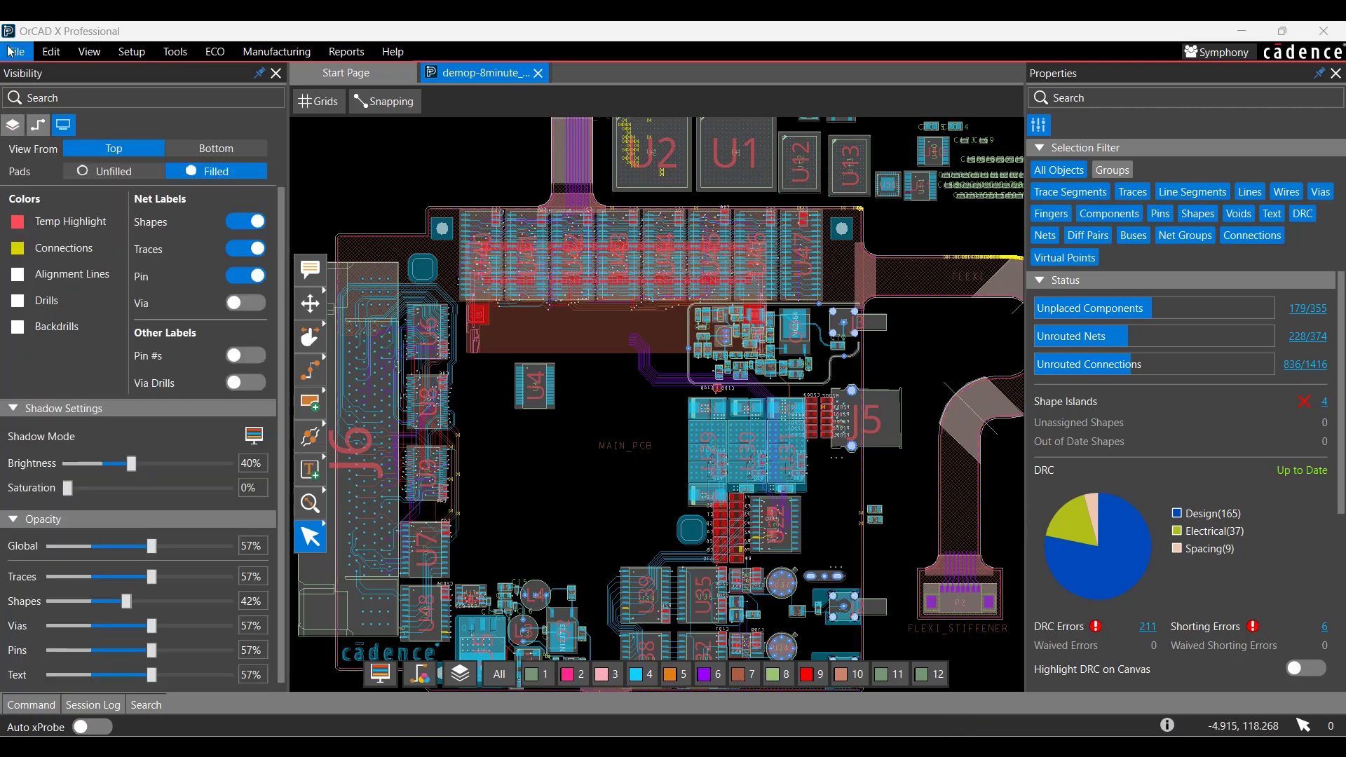
Open Preferences from the Edit menu, landing on the 3D > Defaults page.
click(51, 50)
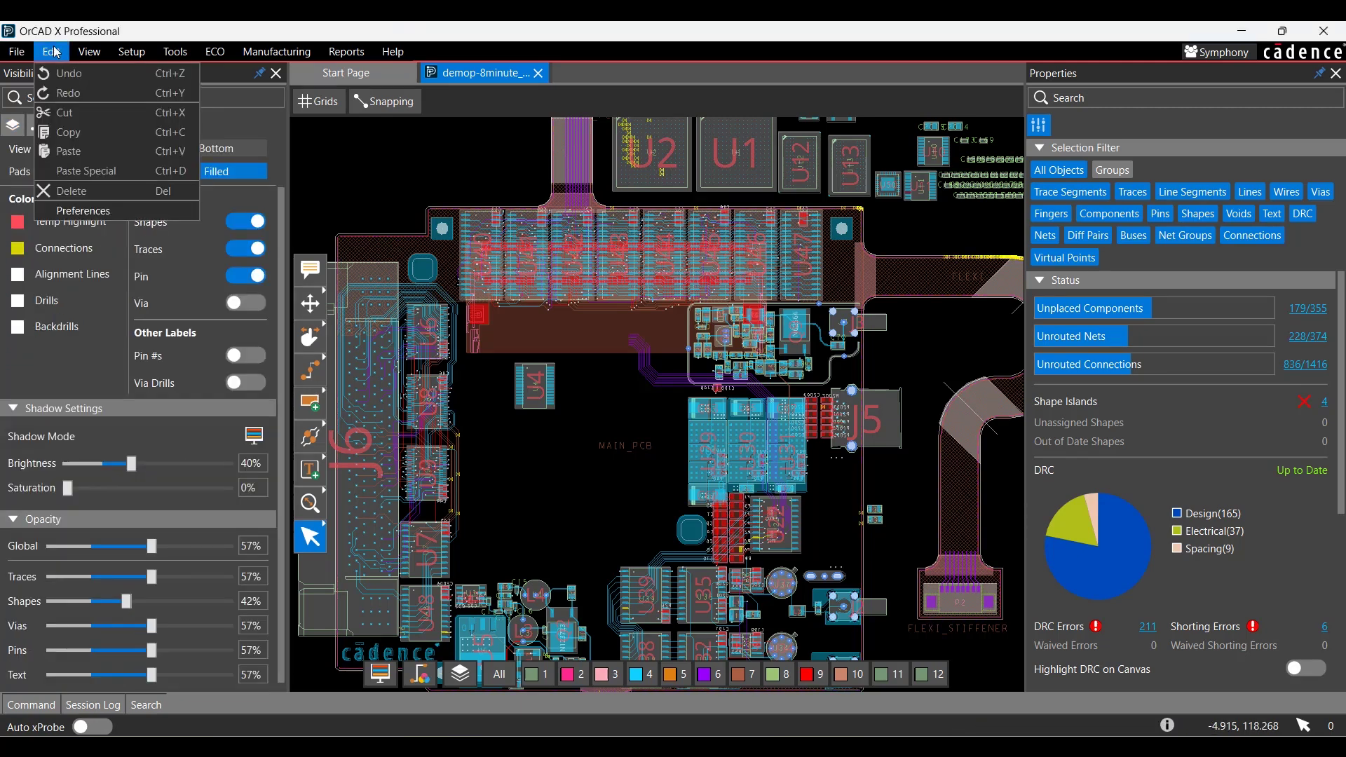
click(89, 209)
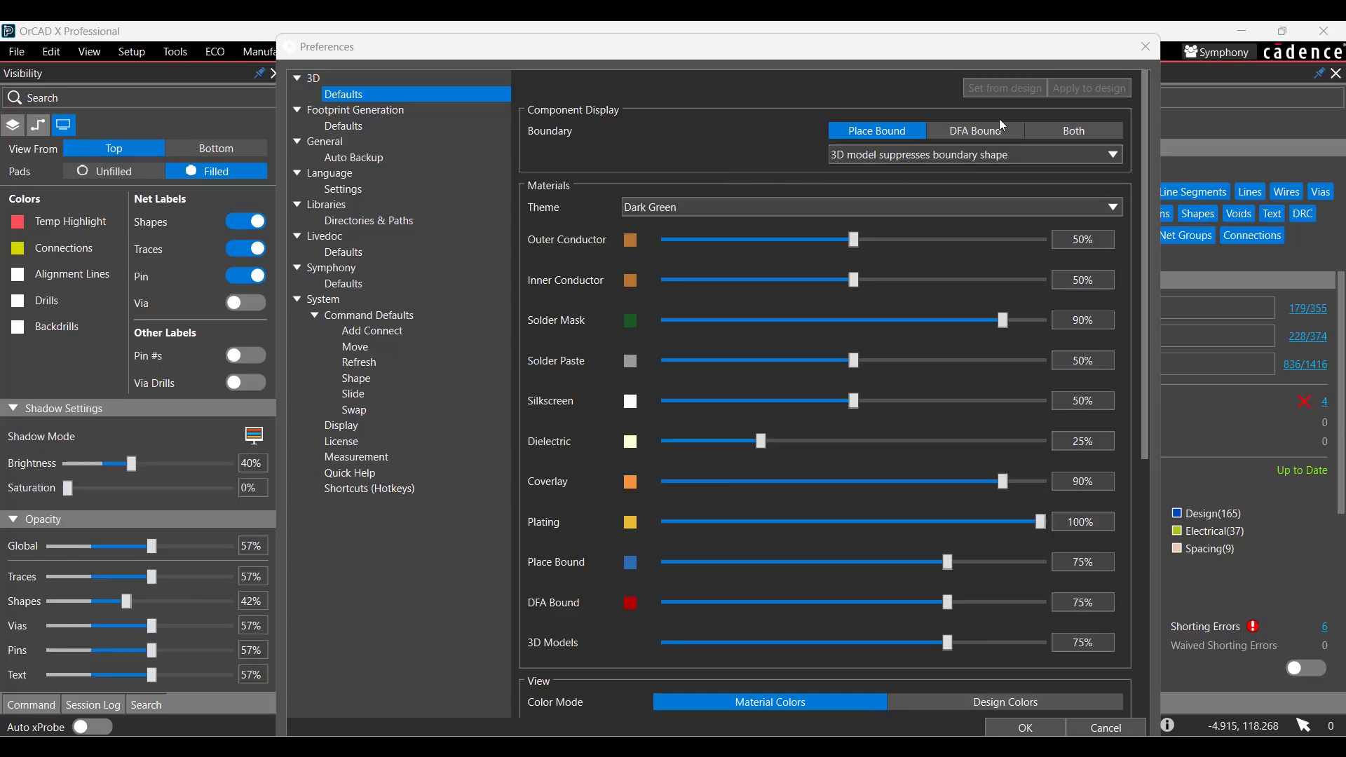
Inspect the Boundary dropdown and the DFA Bound and Place Bound options, then return to the 3D board view.
click(991, 161)
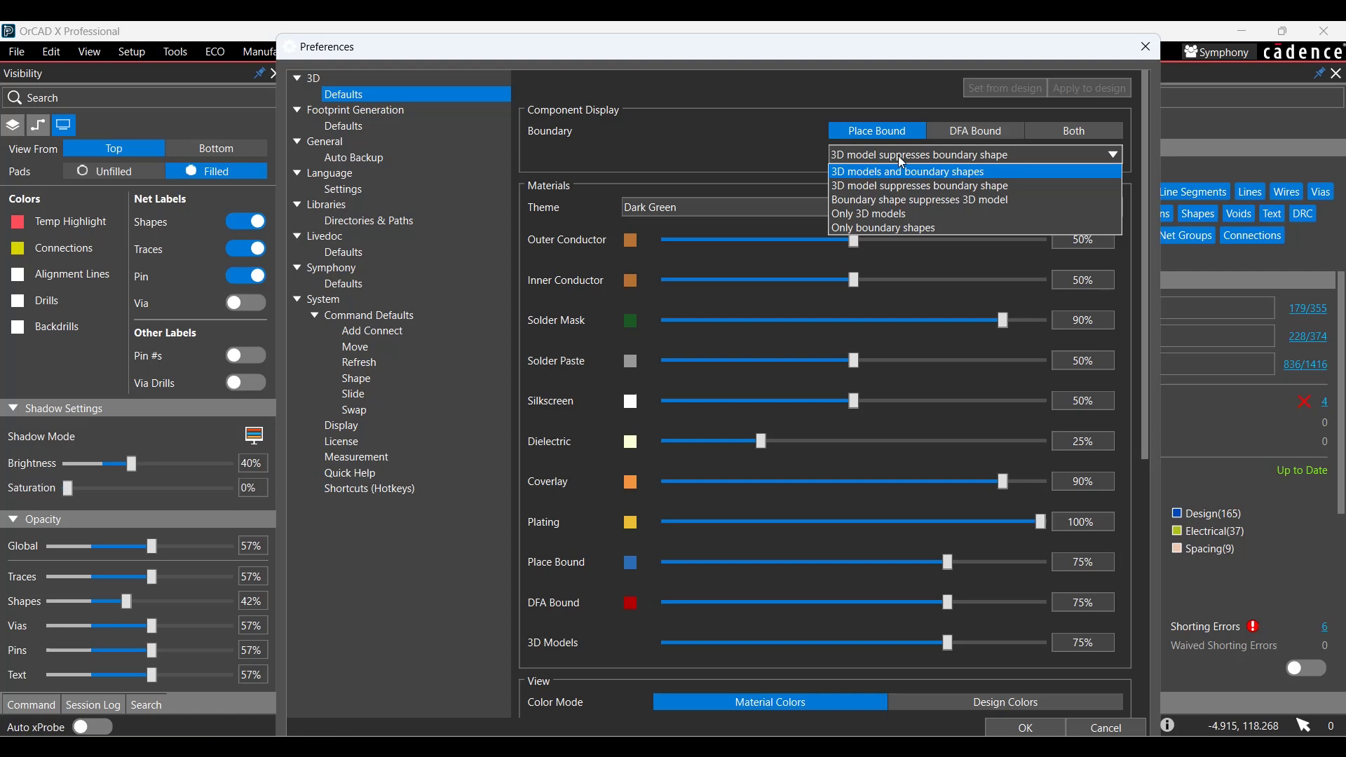
click(751, 124)
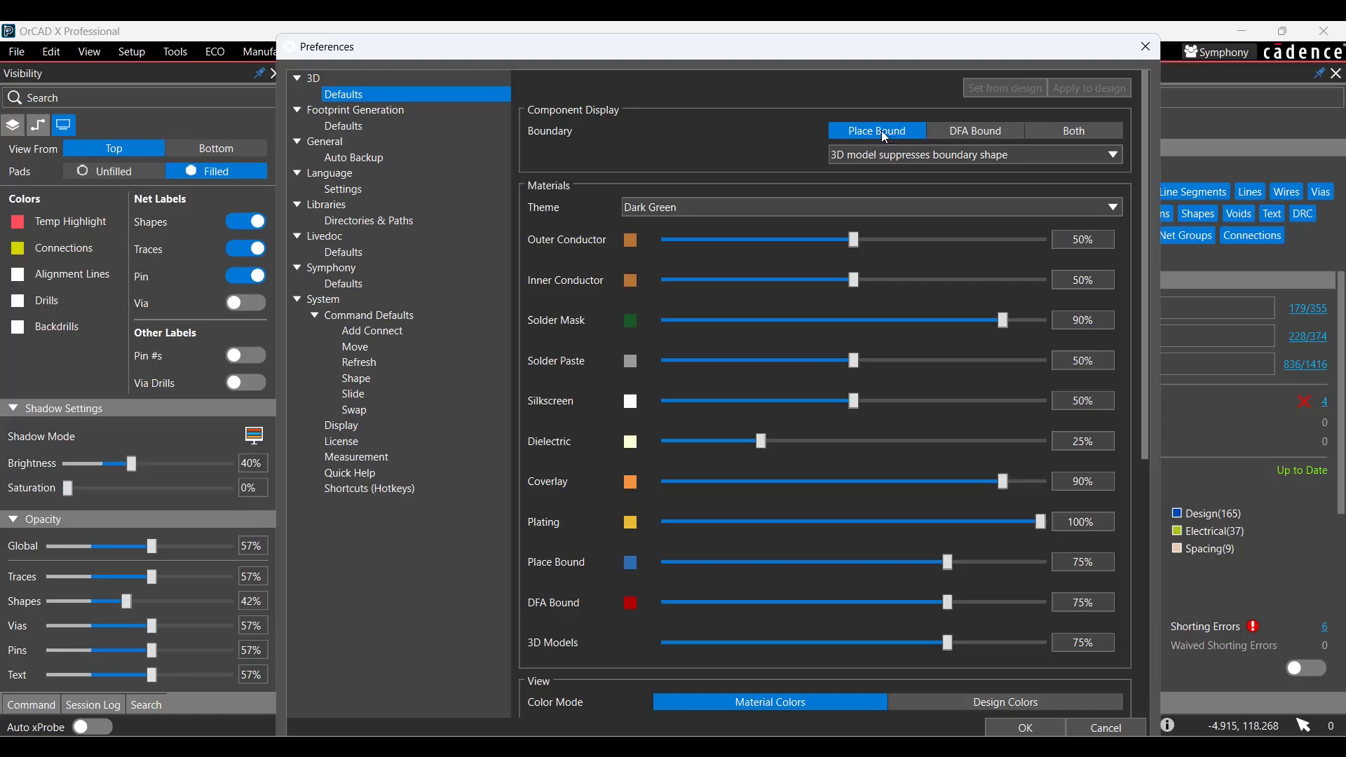
click(980, 141)
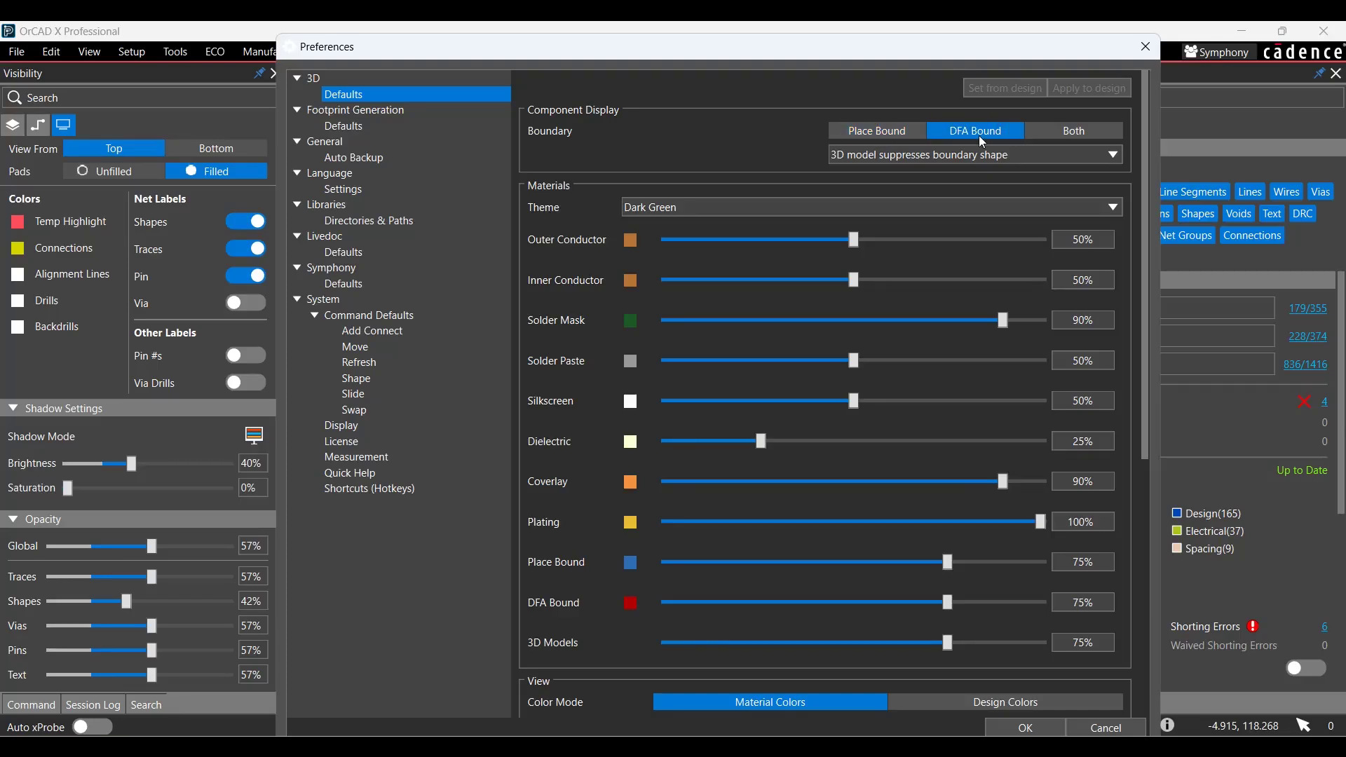
click(869, 136)
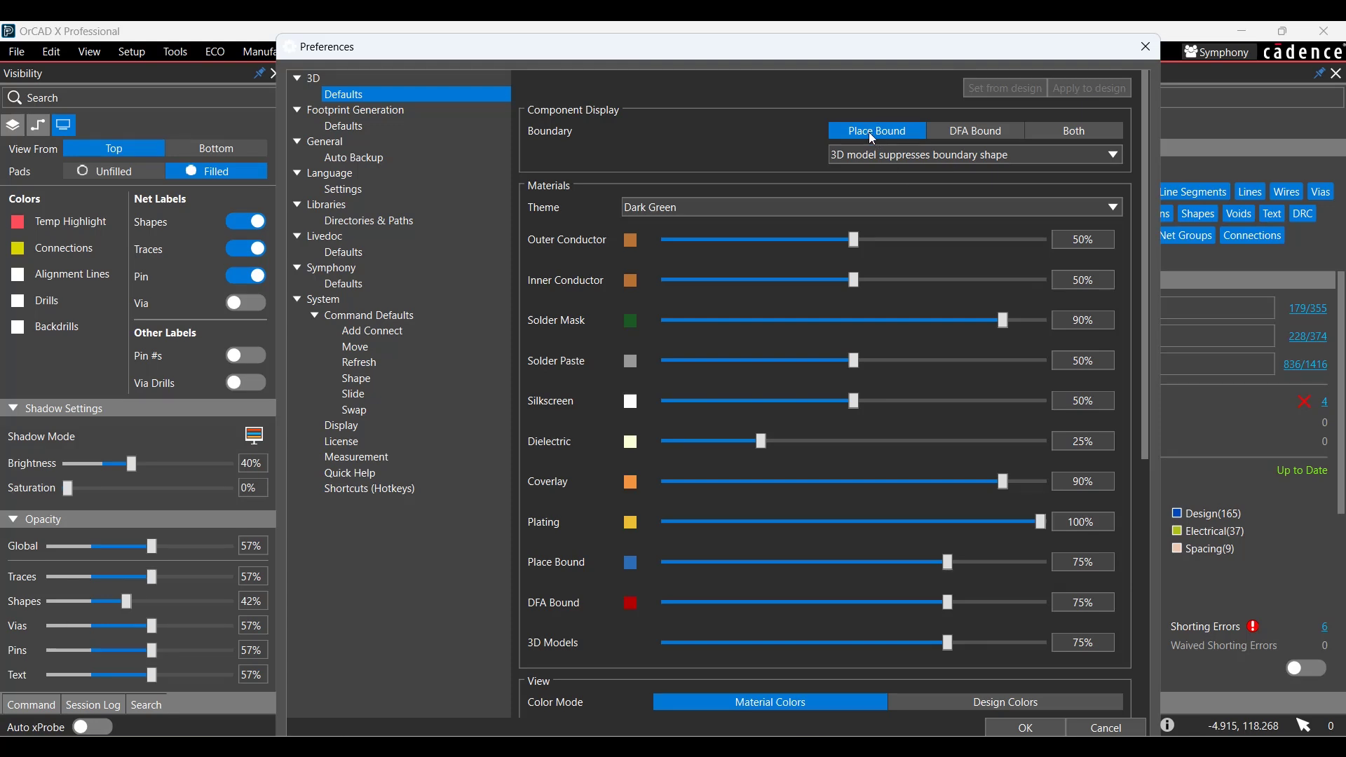
click(1224, 63)
Set the Visibility panel's Boundary dropdown to Only boundary shapes on the 3D board.
click(736, 647)
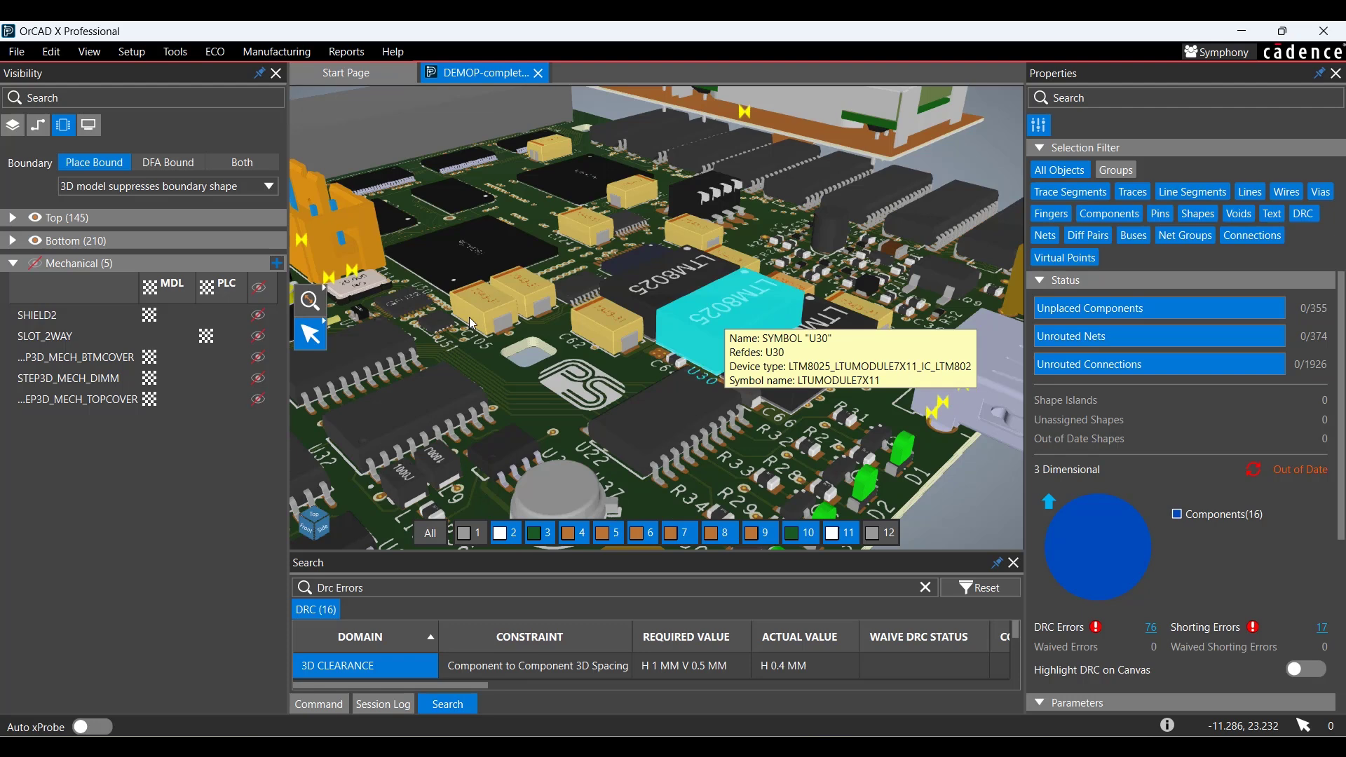
click(233, 190)
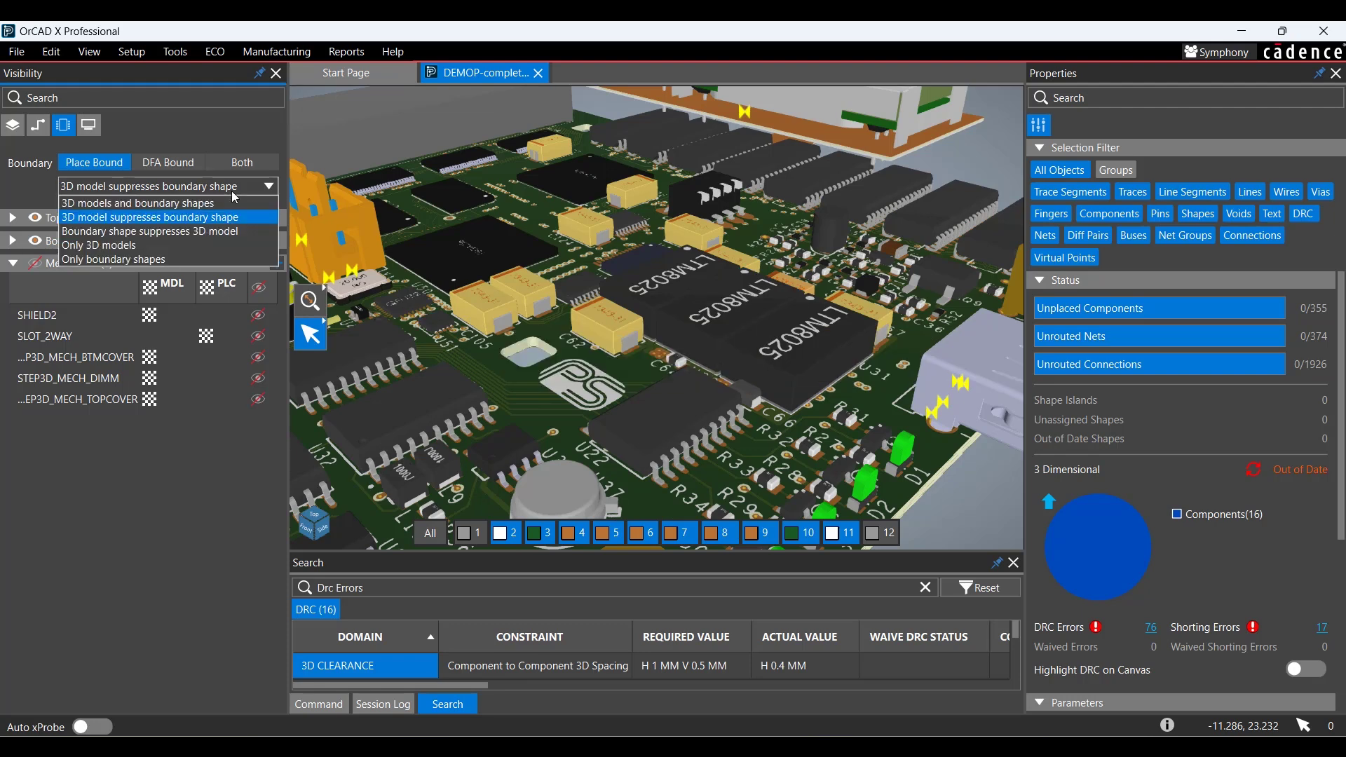
click(131, 260)
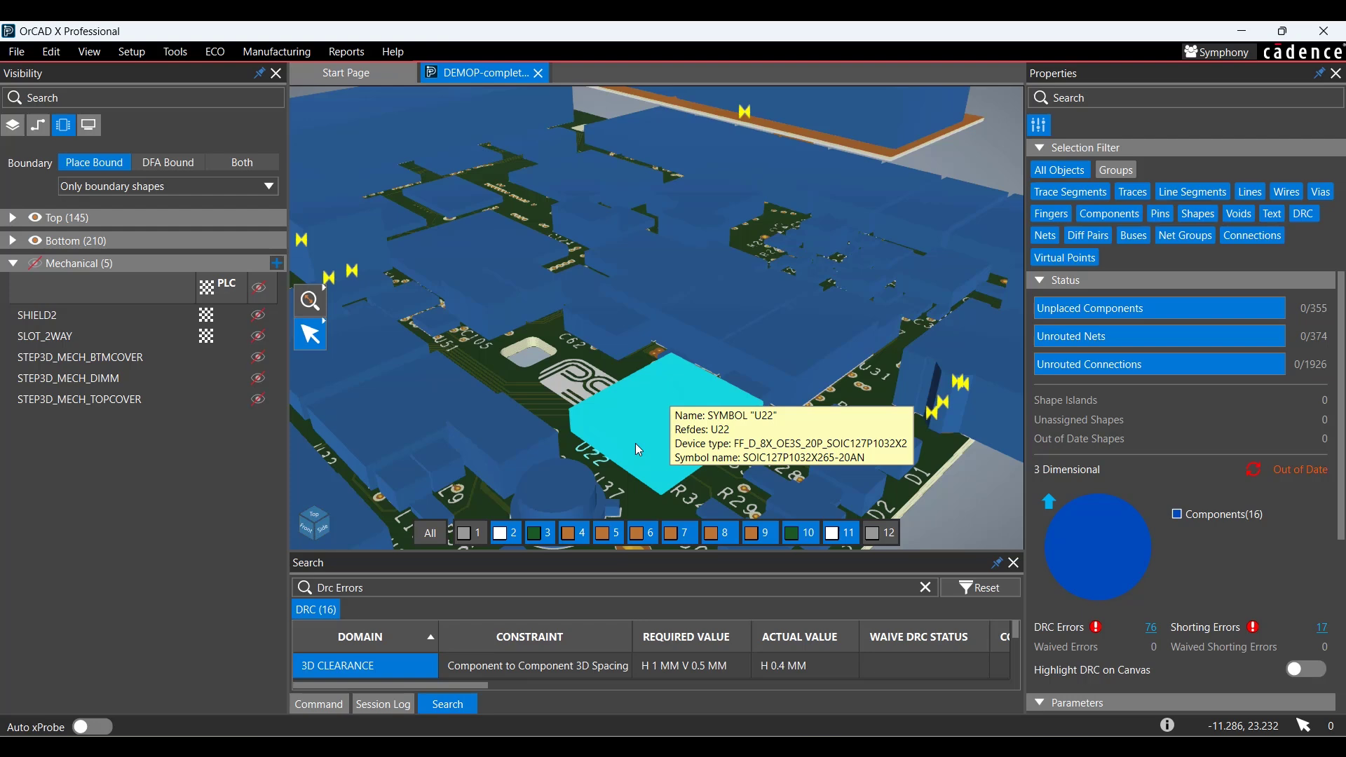
scroll(636, 443, down, 3)
scroll(631, 382, up, 5)
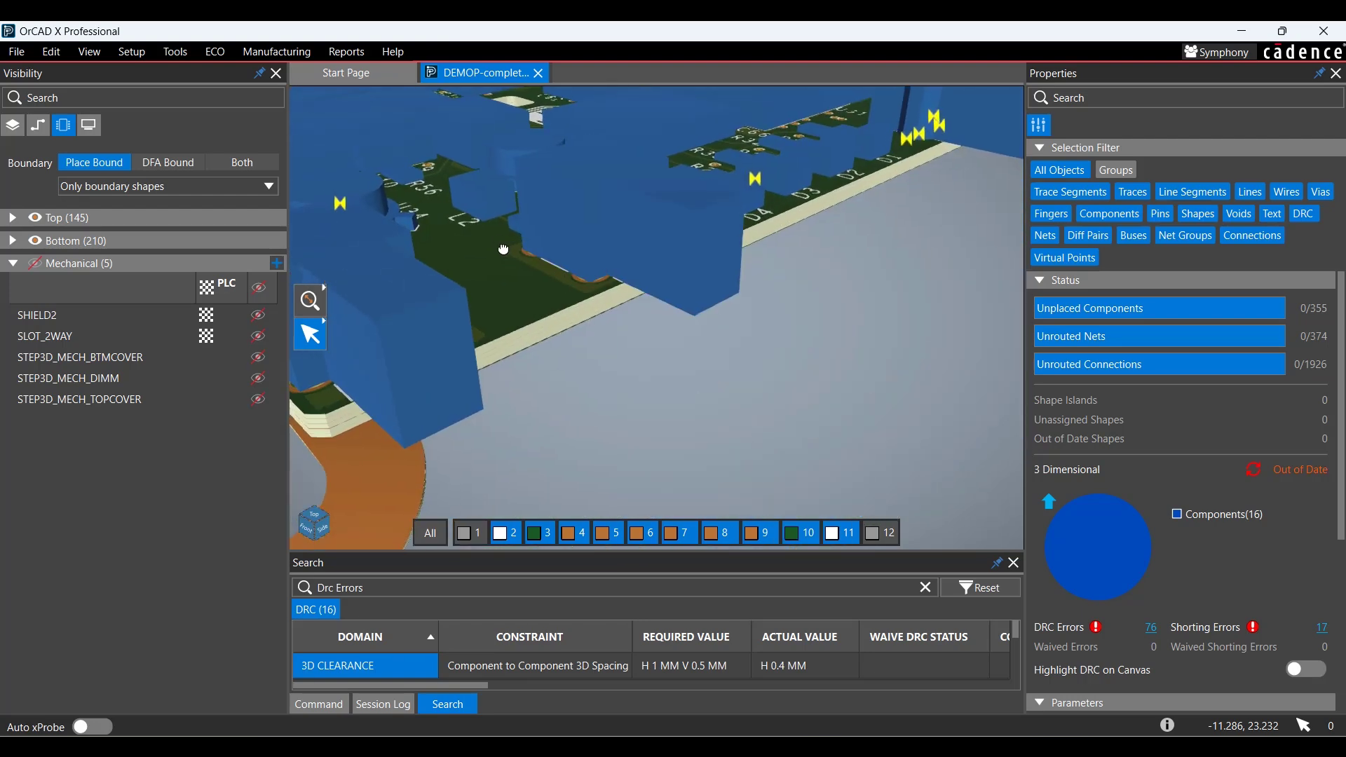
scroll(605, 368, down, 2)
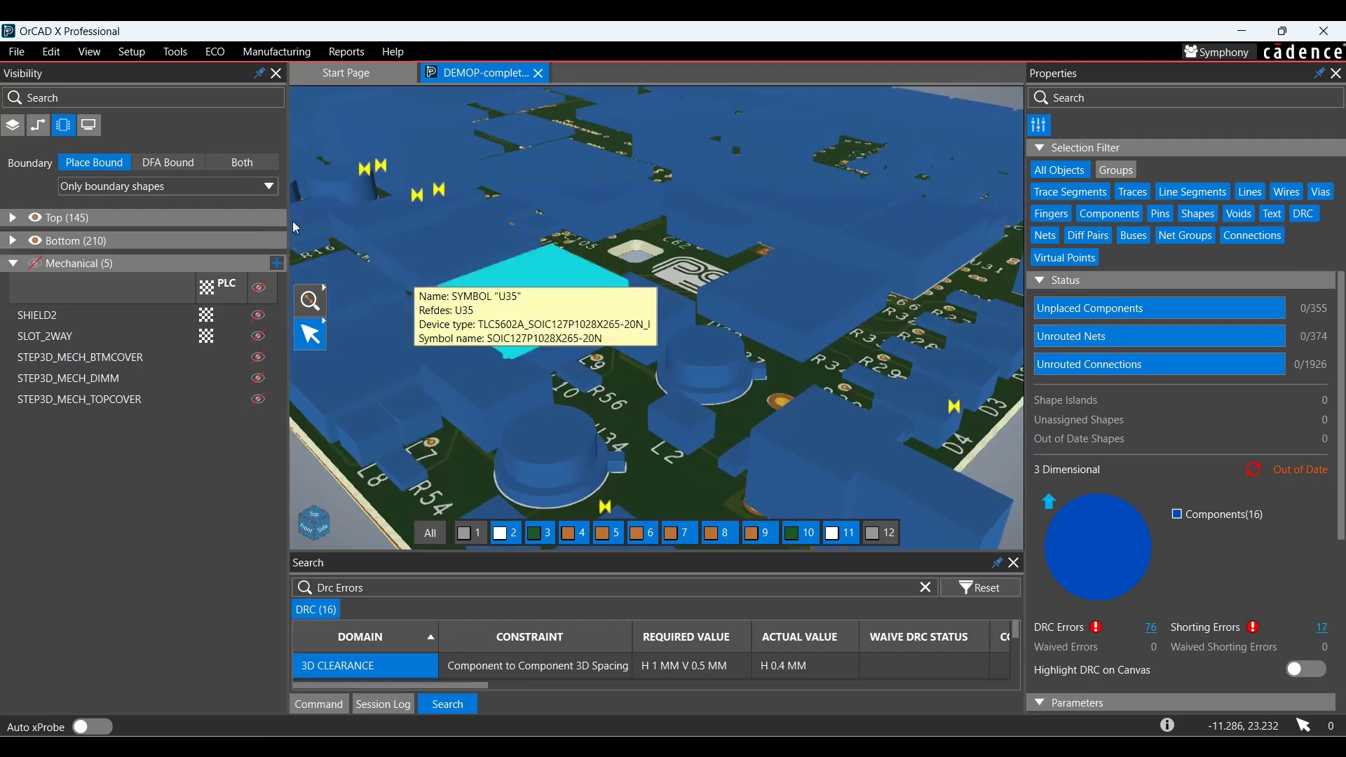
click(226, 186)
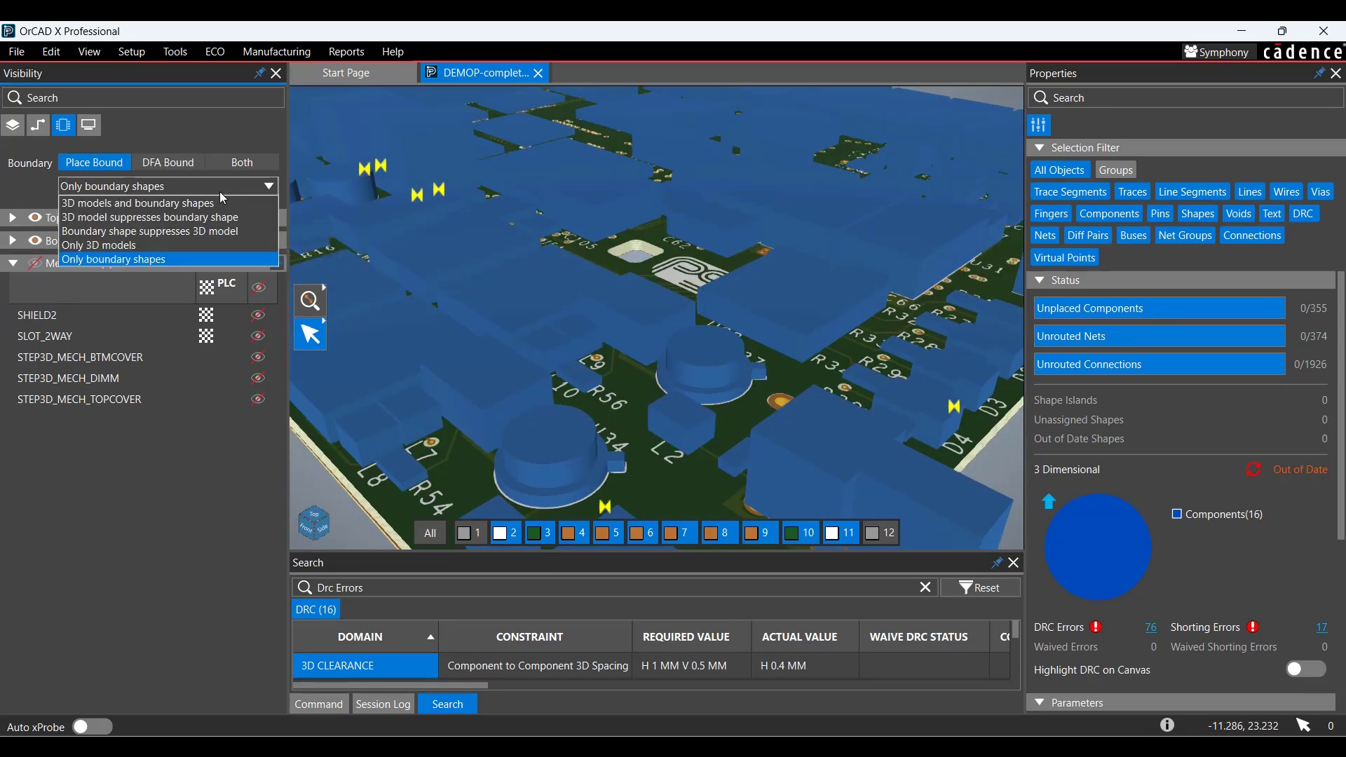
Switch Boundary back to '3D model suppresses boundary shape'.
click(161, 217)
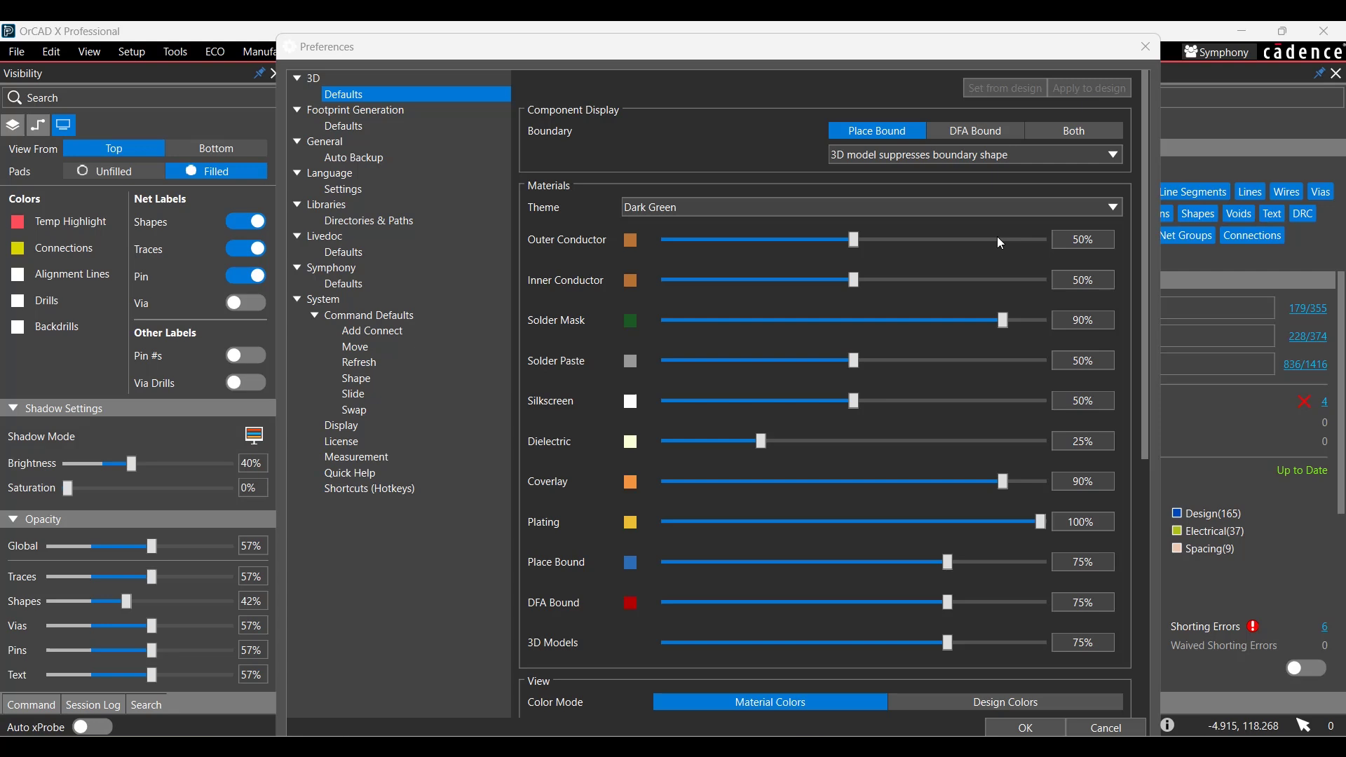
click(1003, 201)
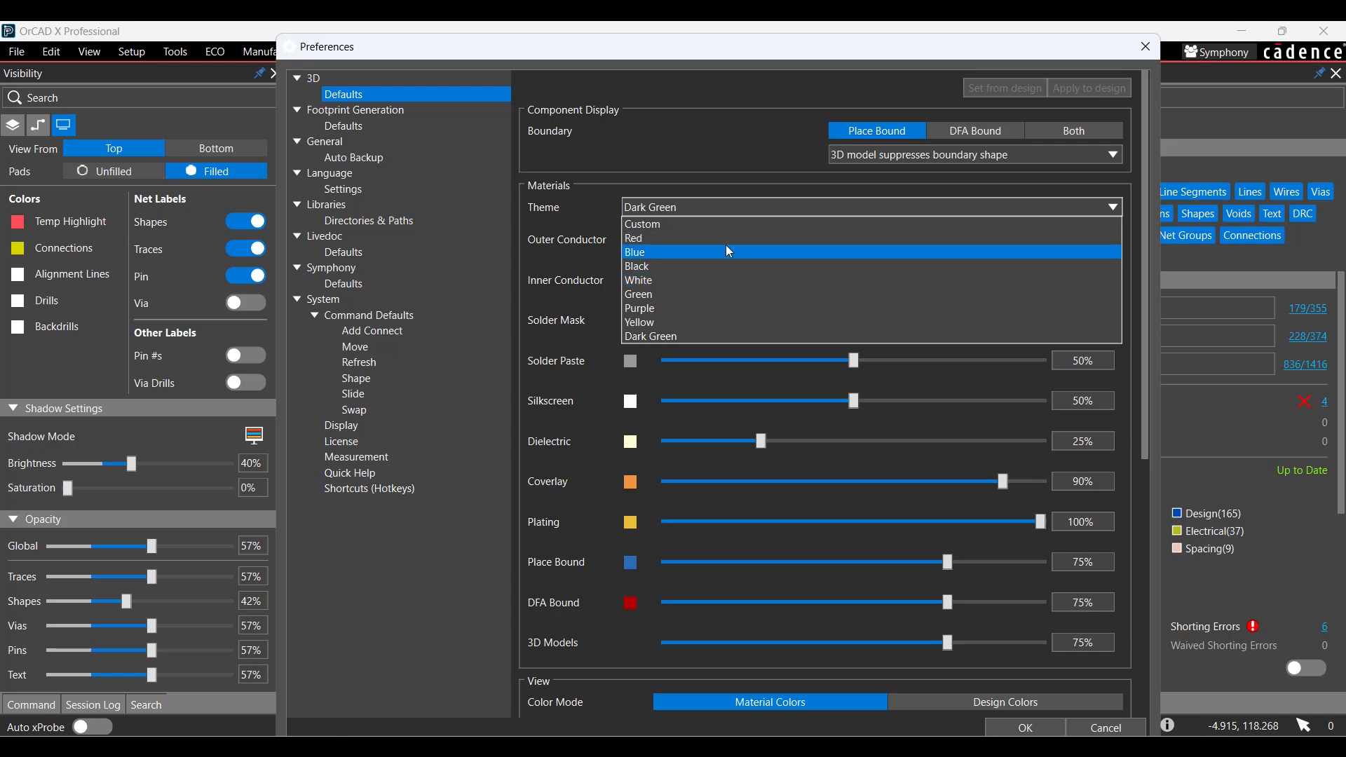
click(609, 286)
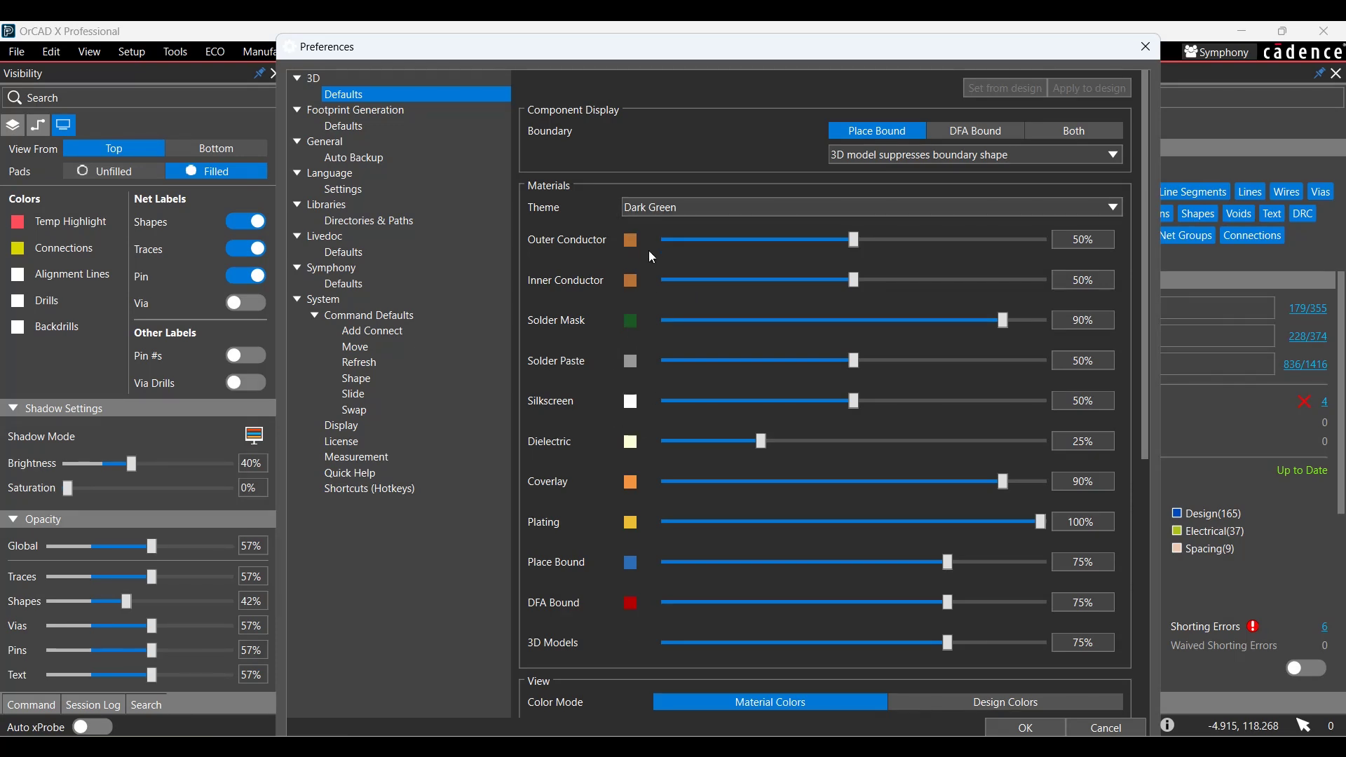
click(631, 241)
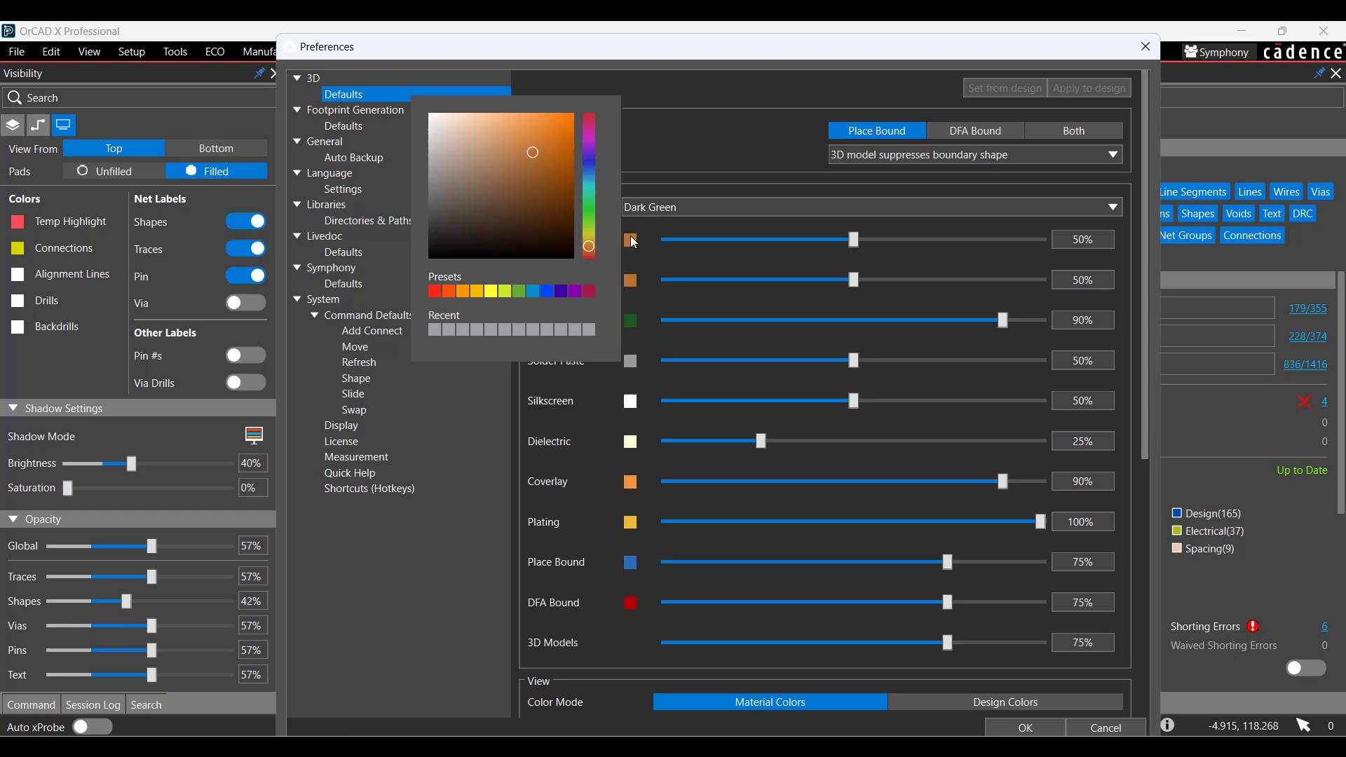
click(679, 232)
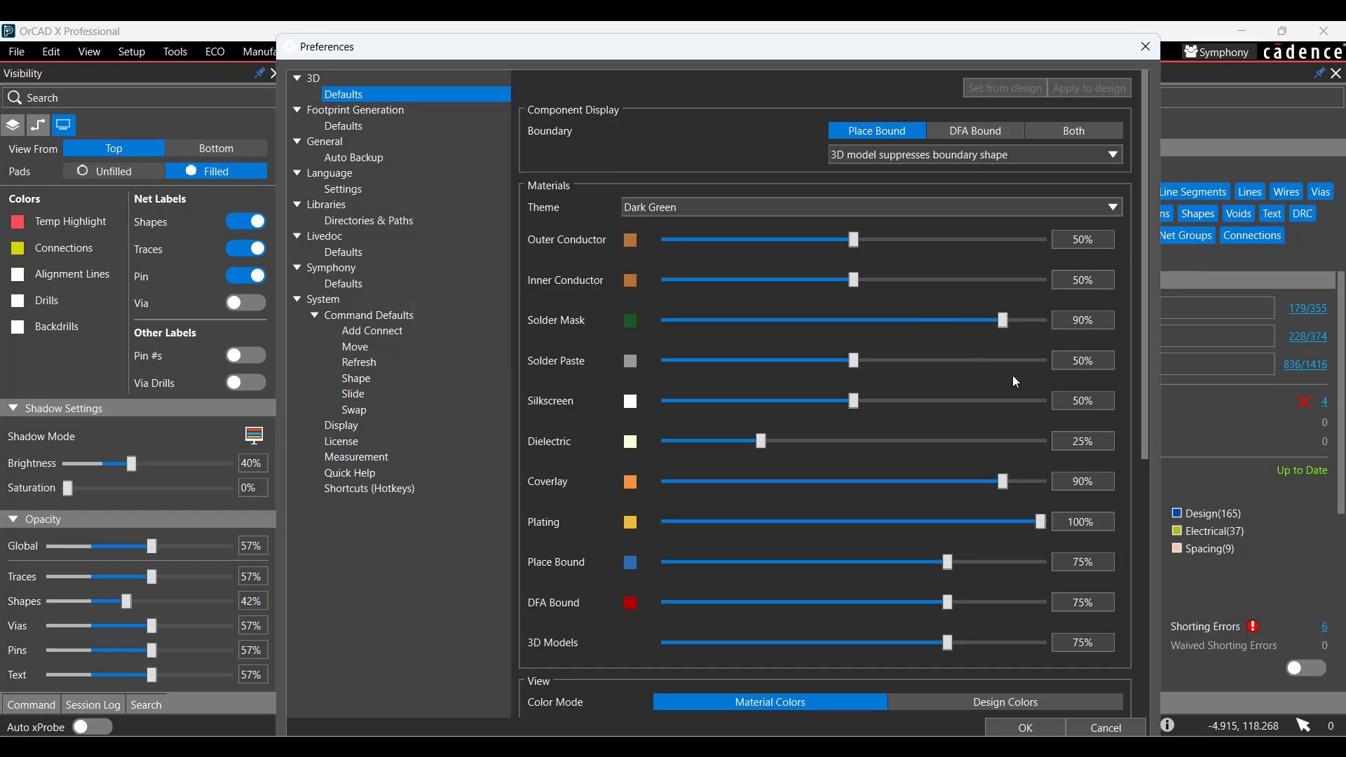
click(742, 642)
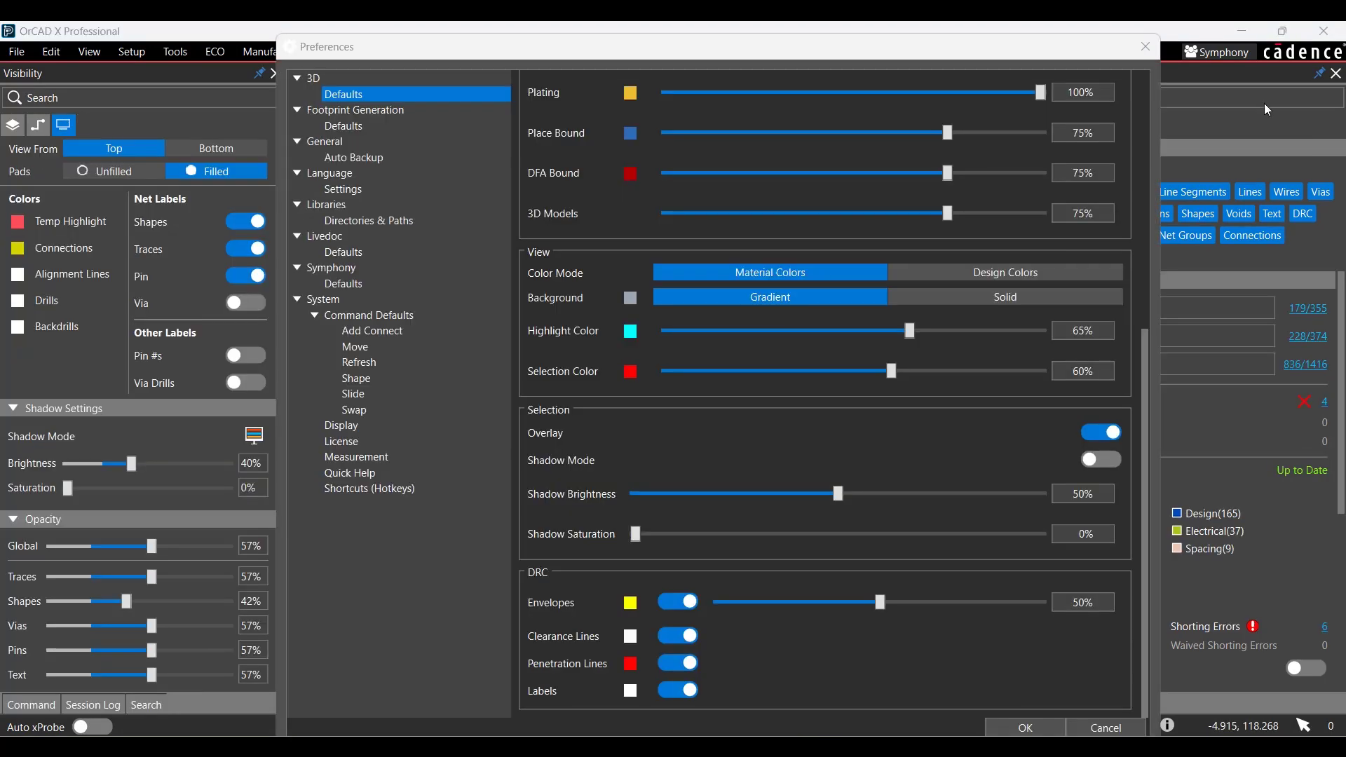
scroll(927, 335, up, 5)
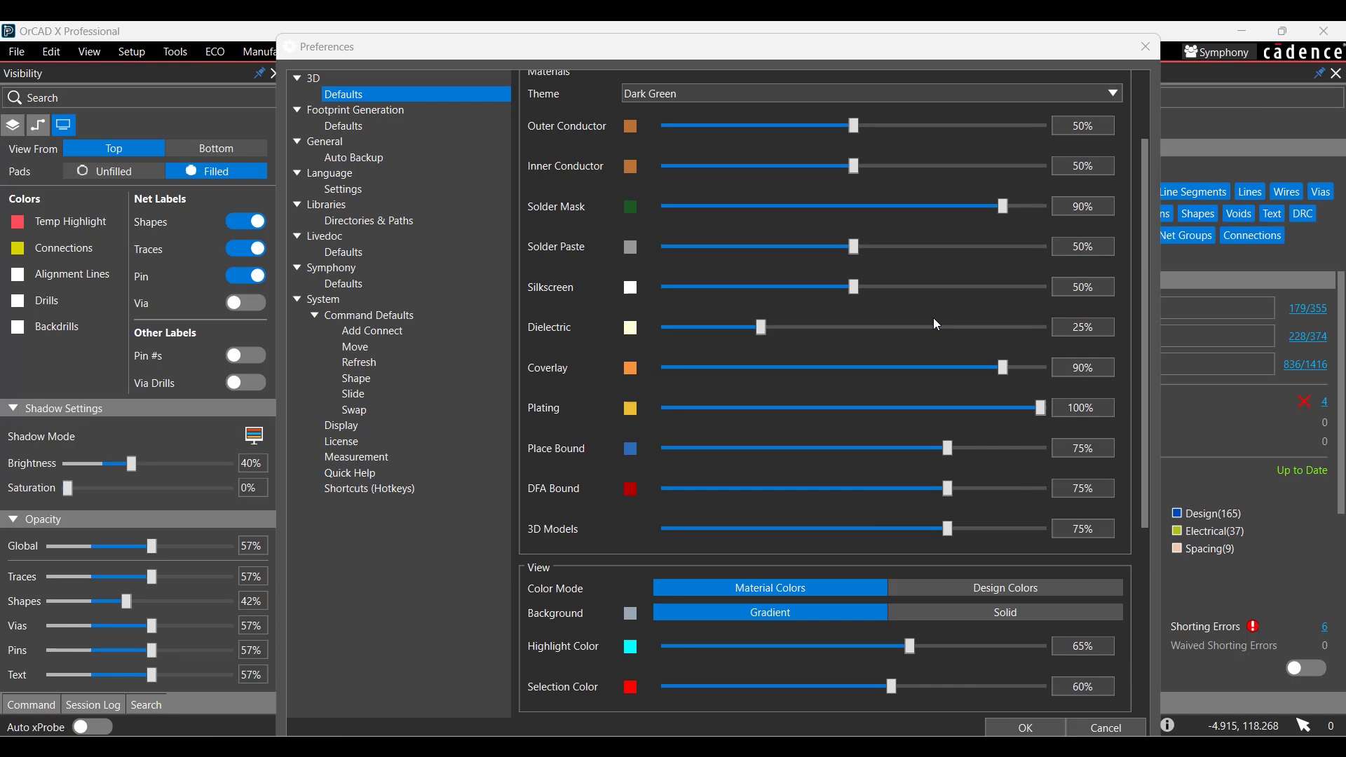
scroll(932, 318, down, 3)
scroll(936, 311, down, 2)
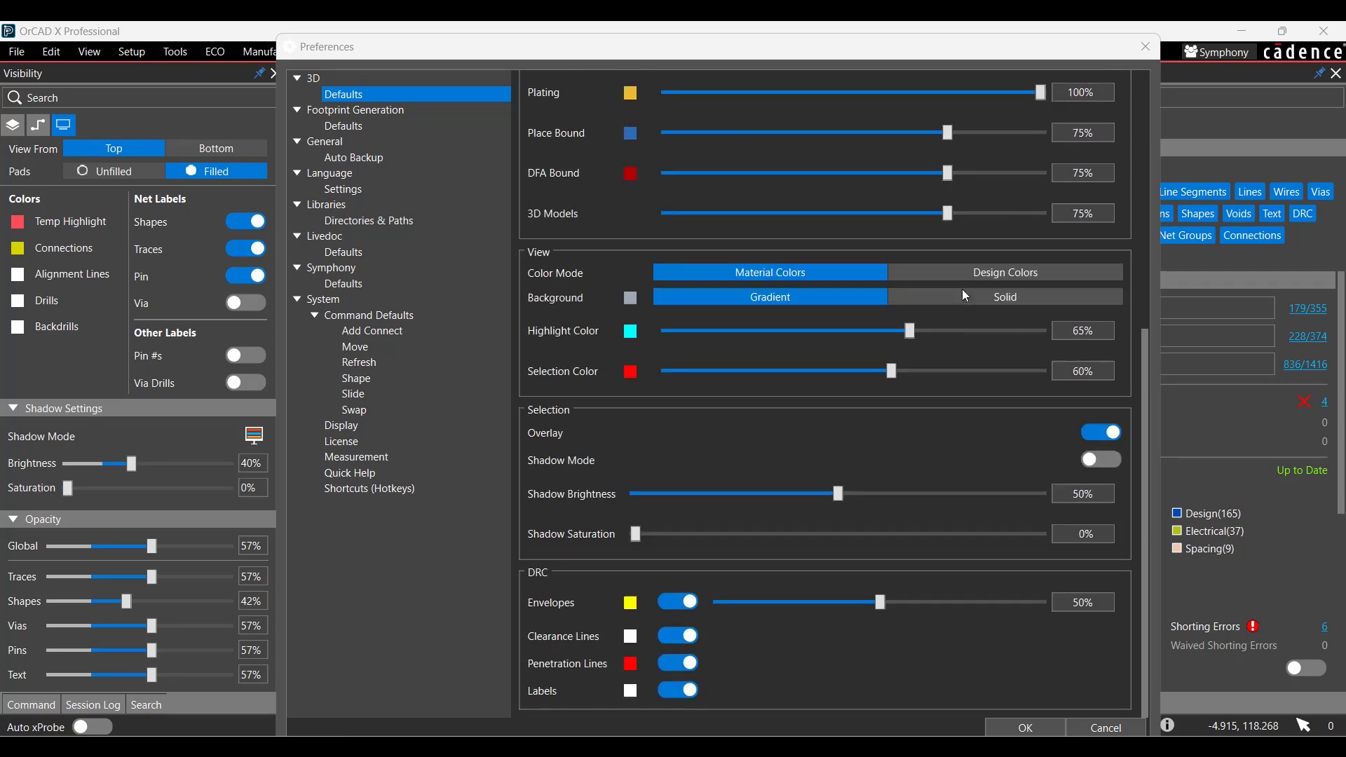
click(629, 300)
click(834, 315)
click(206, 38)
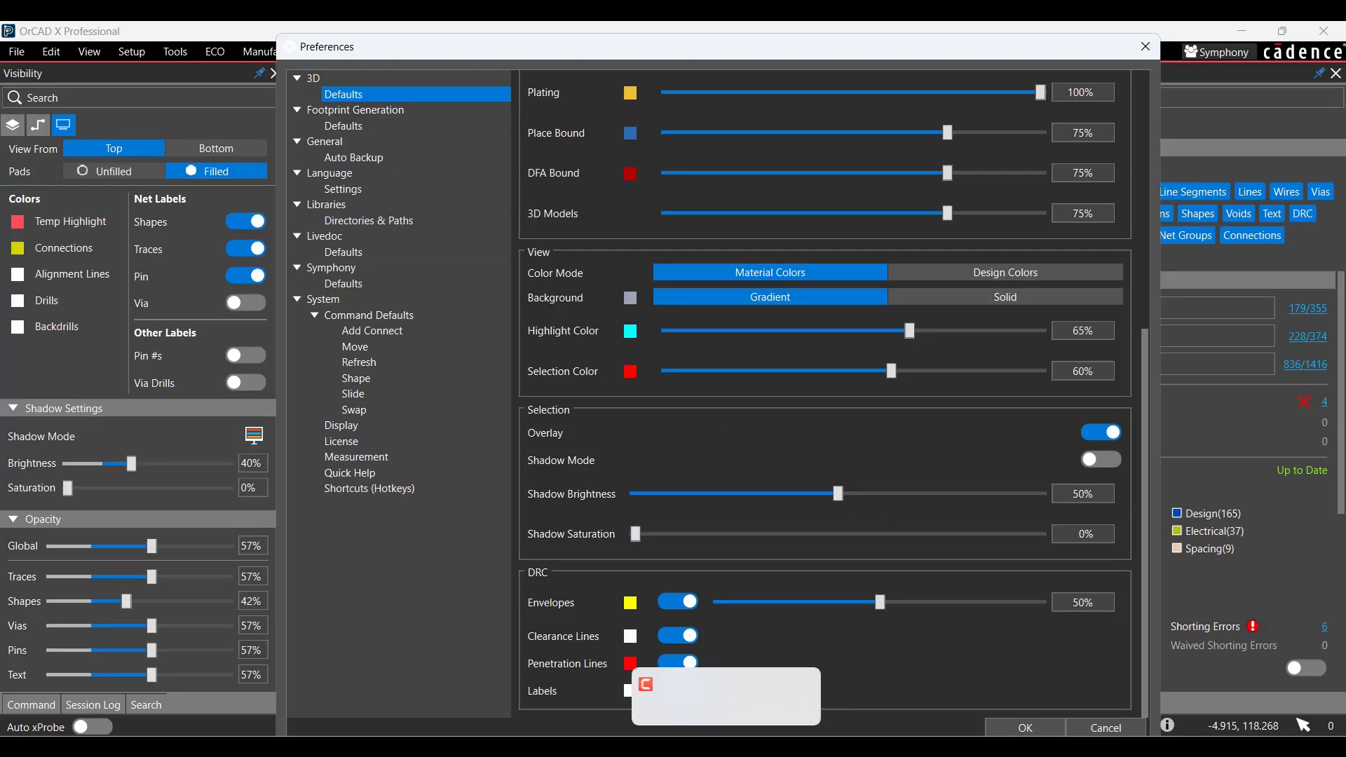
In the design window, enable shadow mode and show the Visibility pane's components list.
click(685, 670)
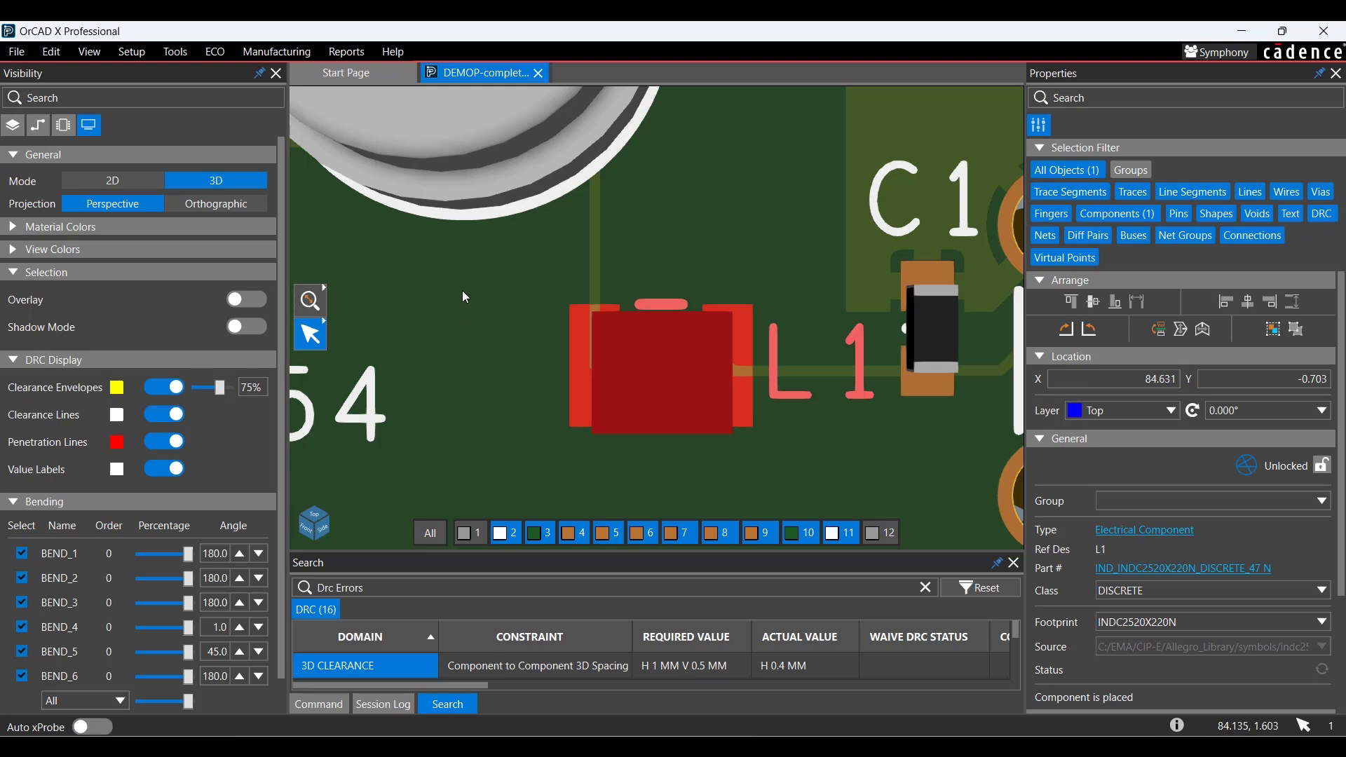
click(249, 328)
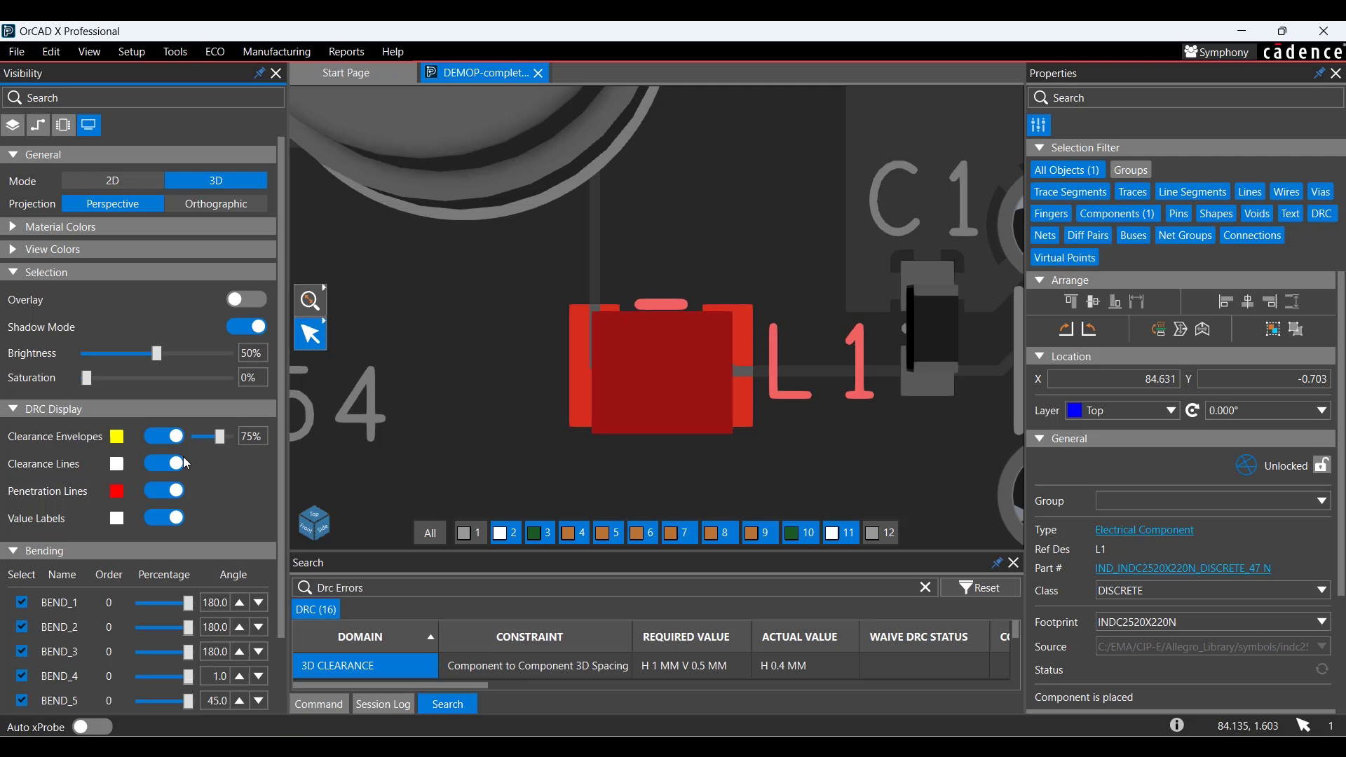
click(64, 125)
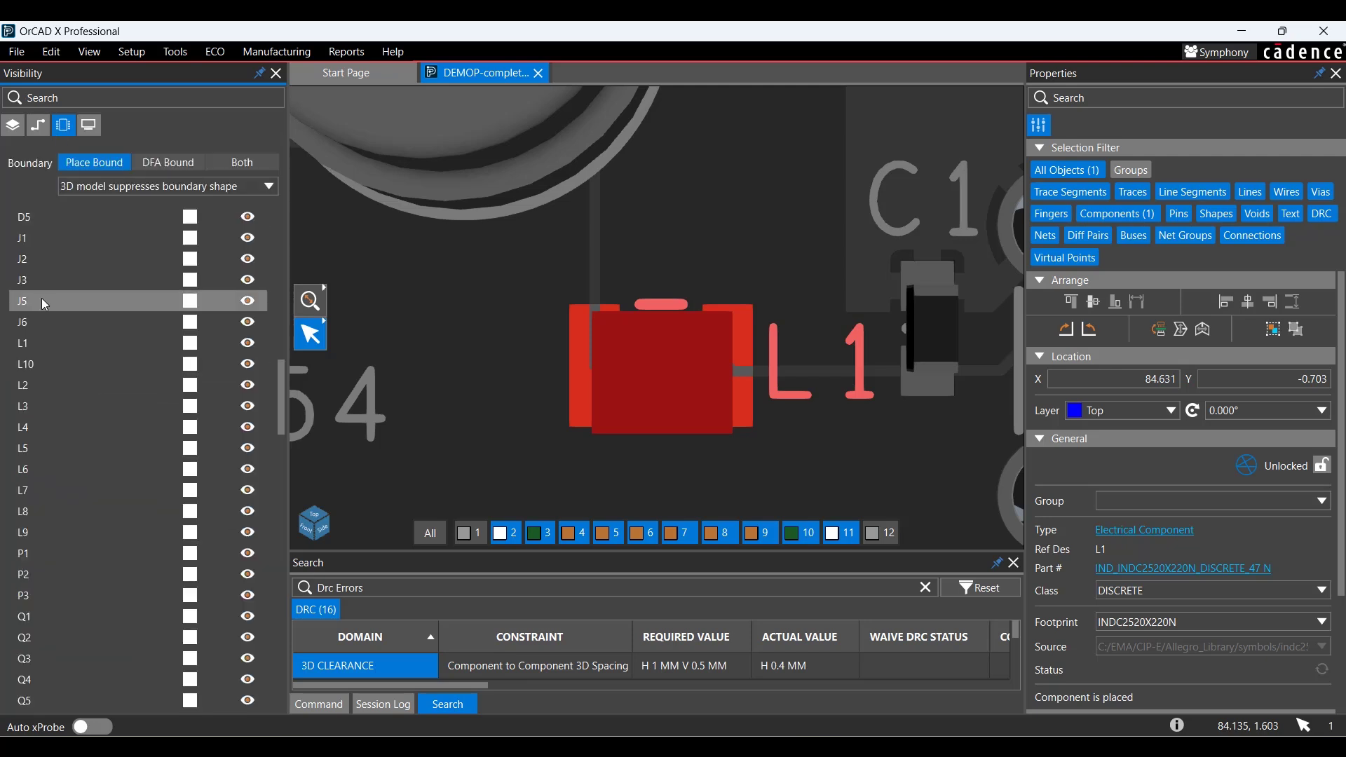
click(41, 298)
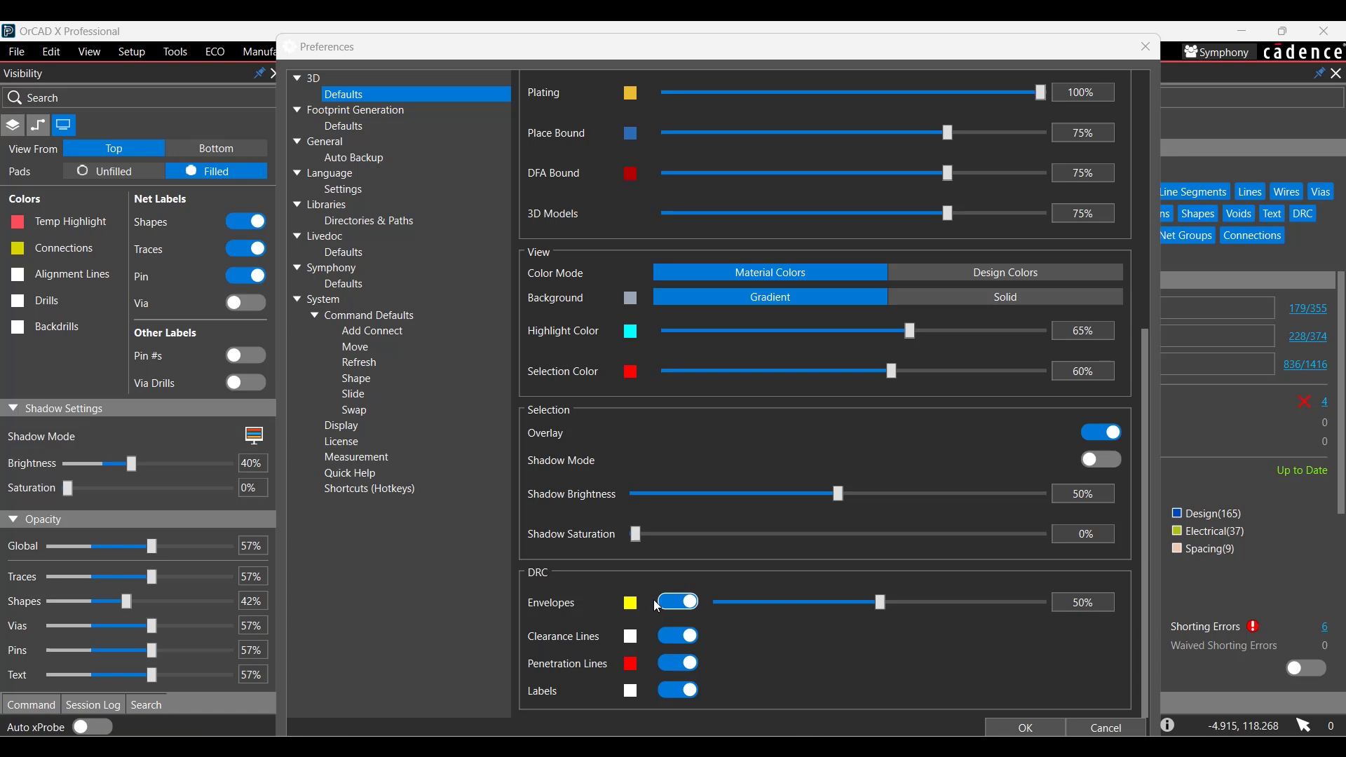
click(668, 608)
View Footprint Generation > Defaults, toggle IPC Courtyard, and move down to General > Auto Backup.
click(348, 126)
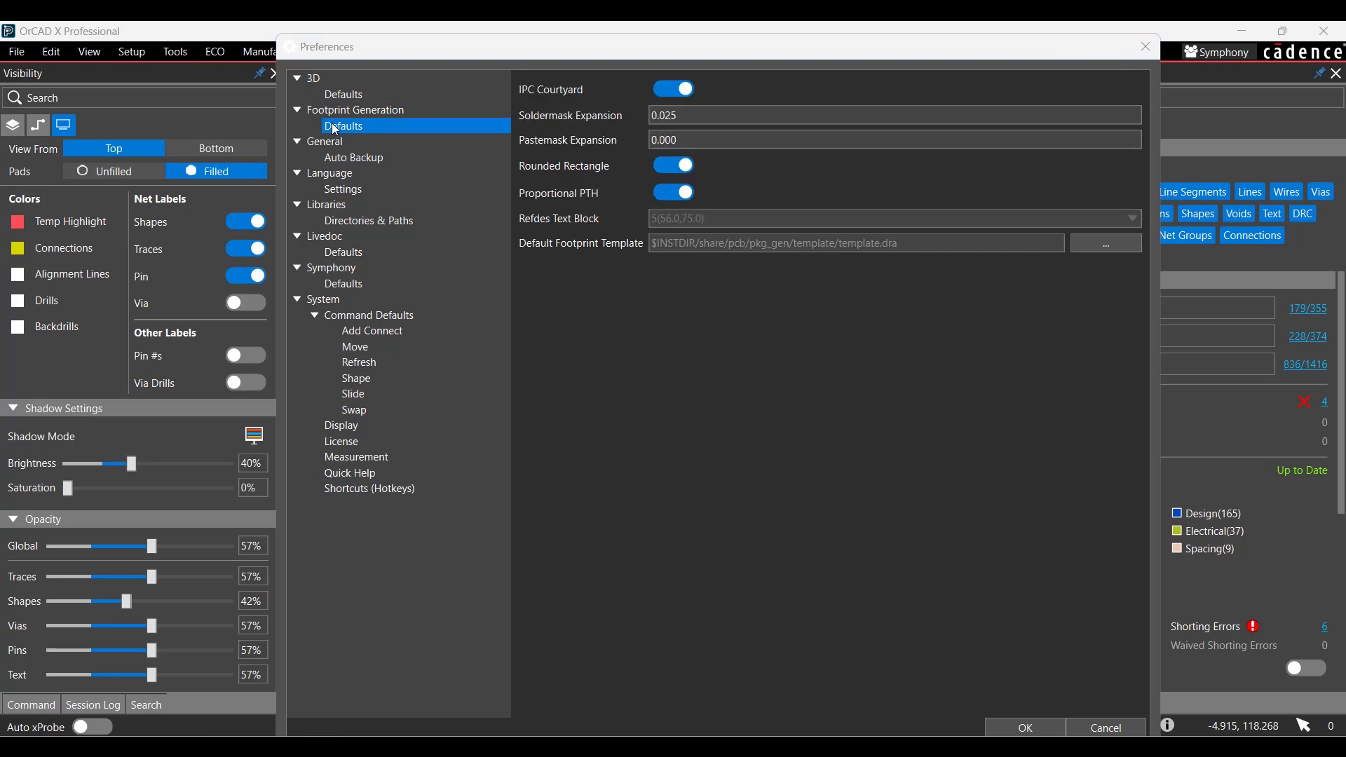
click(349, 127)
click(664, 93)
key(Down)
key(Down)
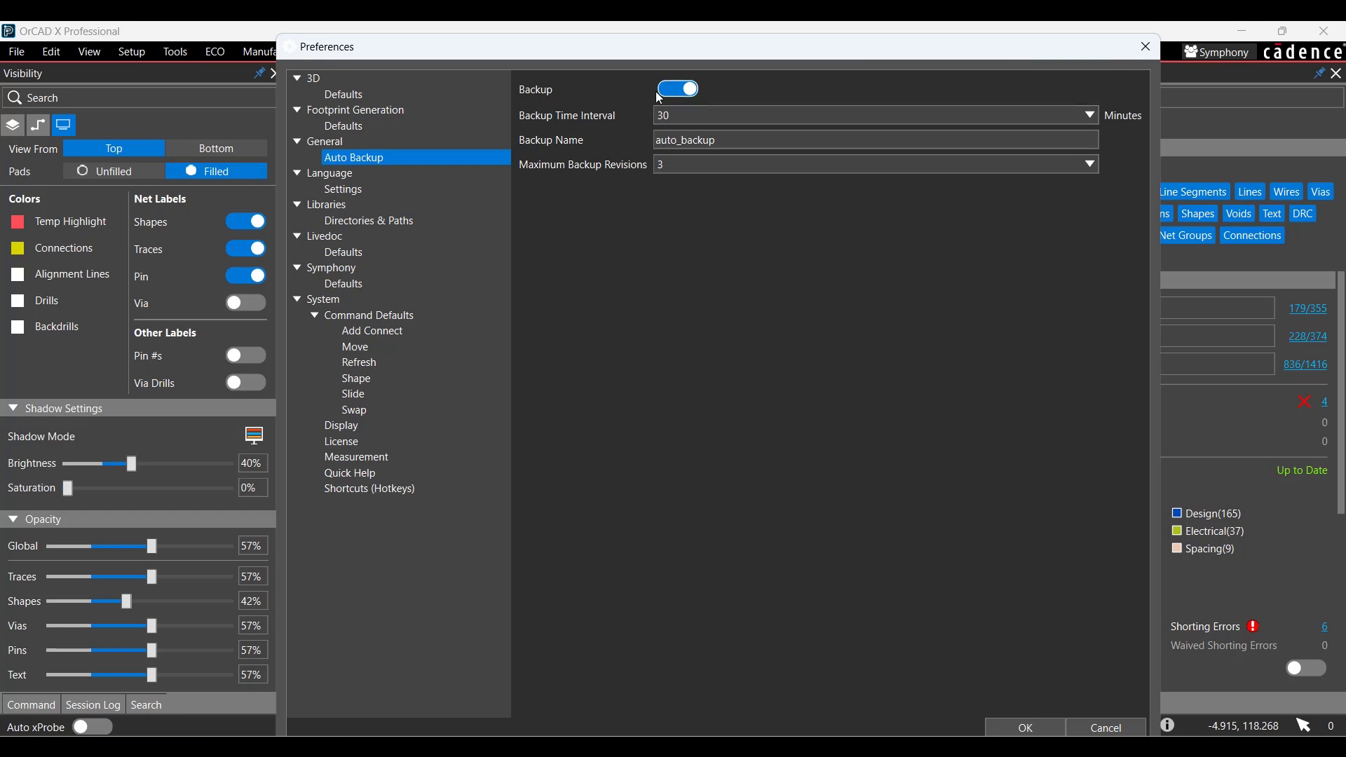
Check the backup interval, backup name and maximum revisions fields, then select Language > Settings.
click(685, 117)
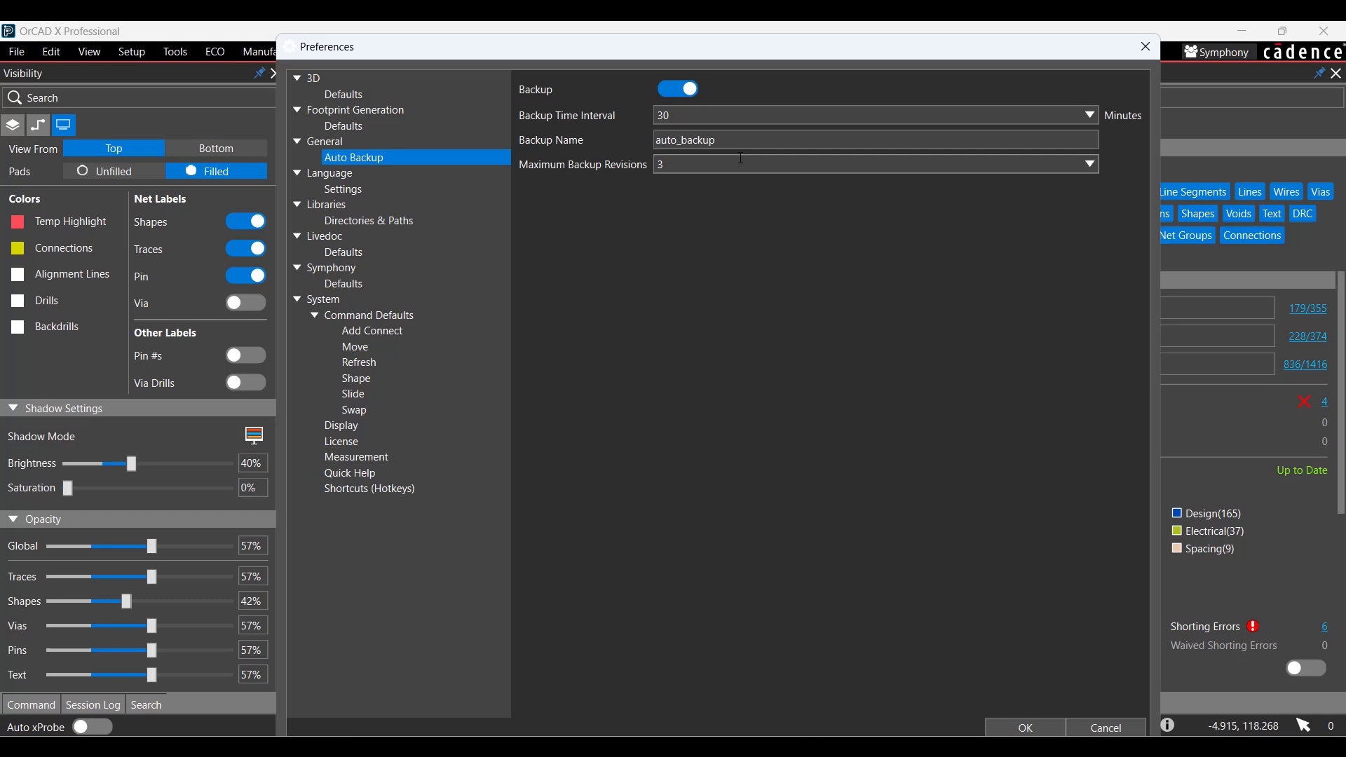
key(Tab)
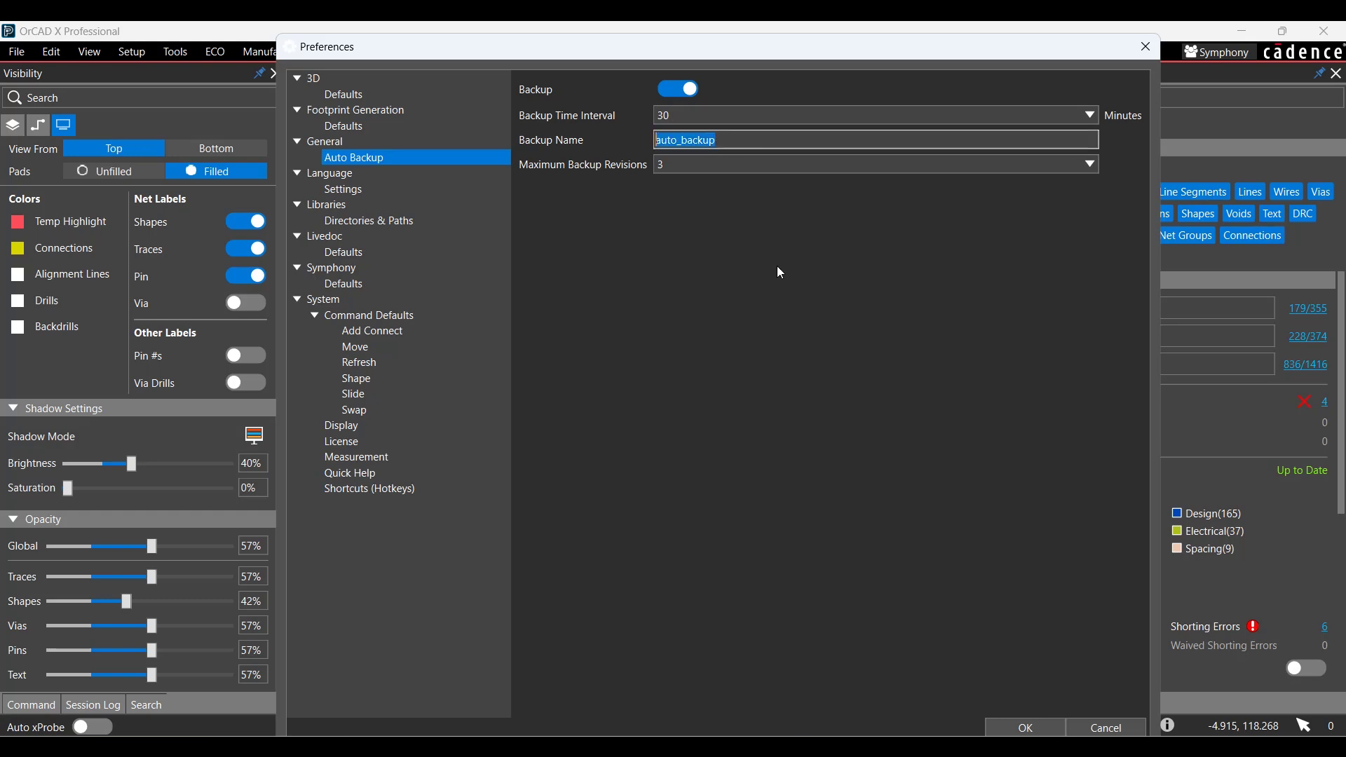
click(737, 162)
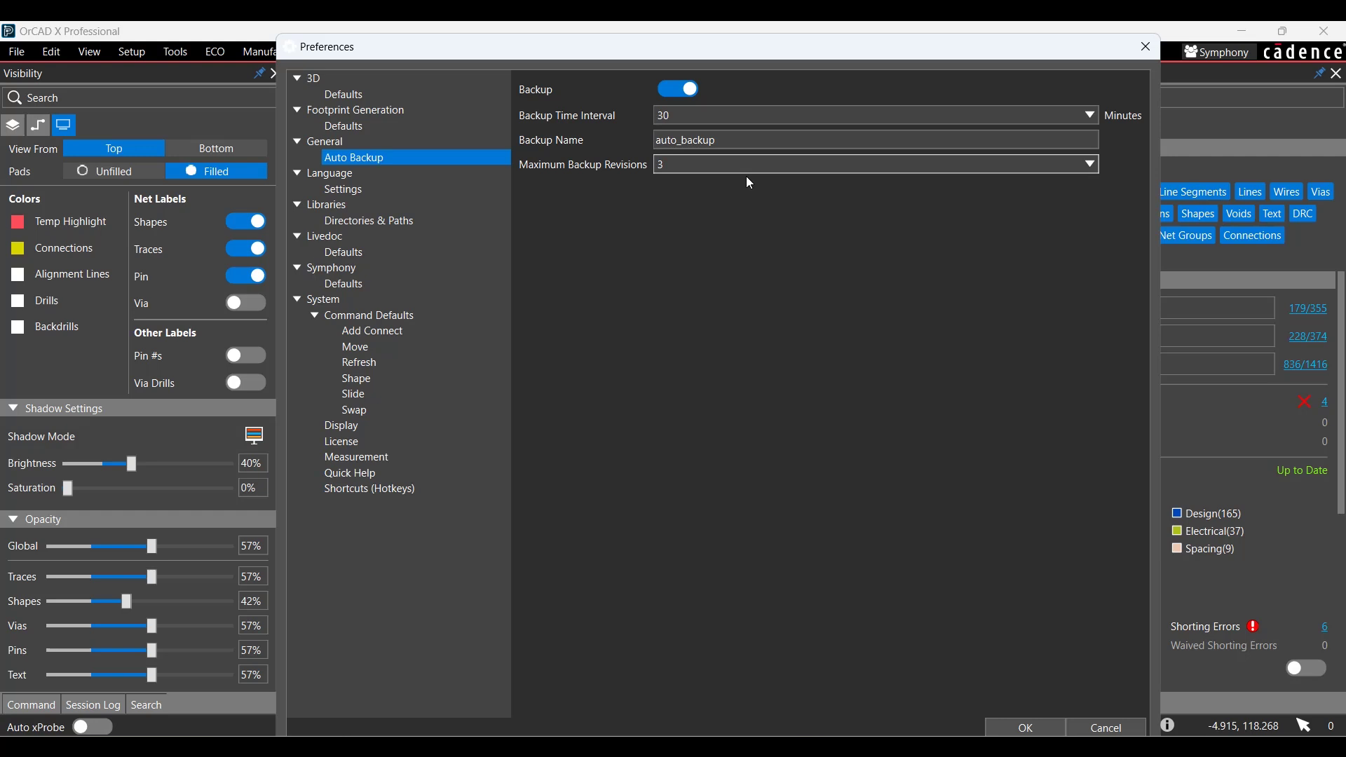
click(358, 189)
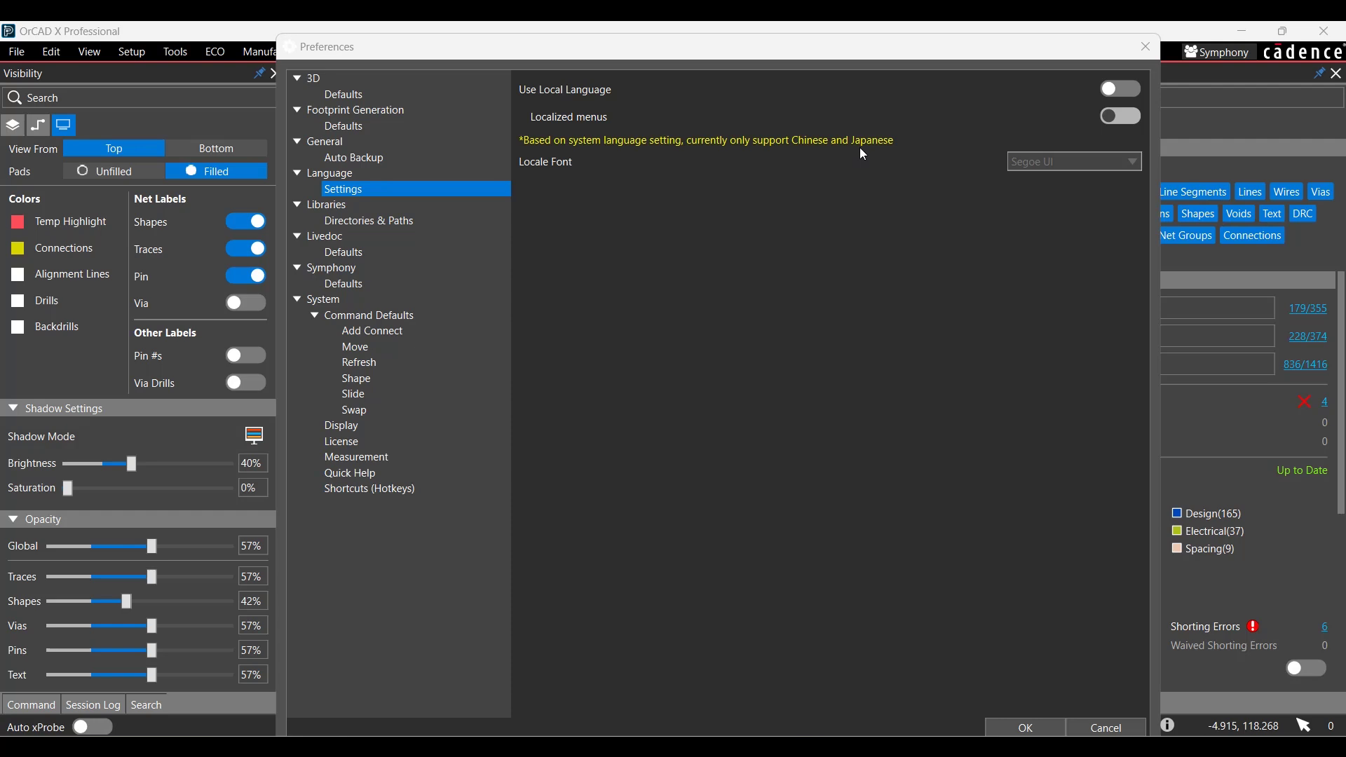
Turn on Use Local Language and review the Locale Font choices.
click(1133, 91)
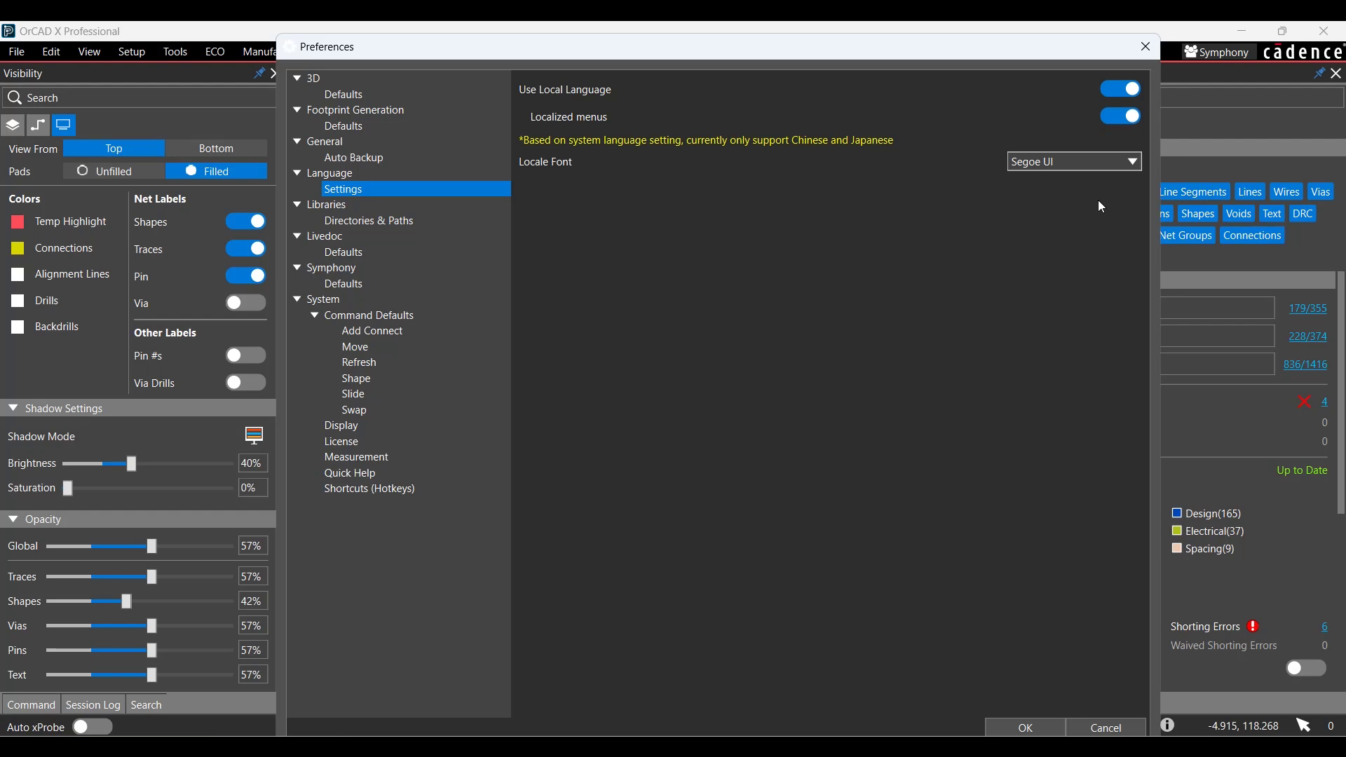
click(1126, 163)
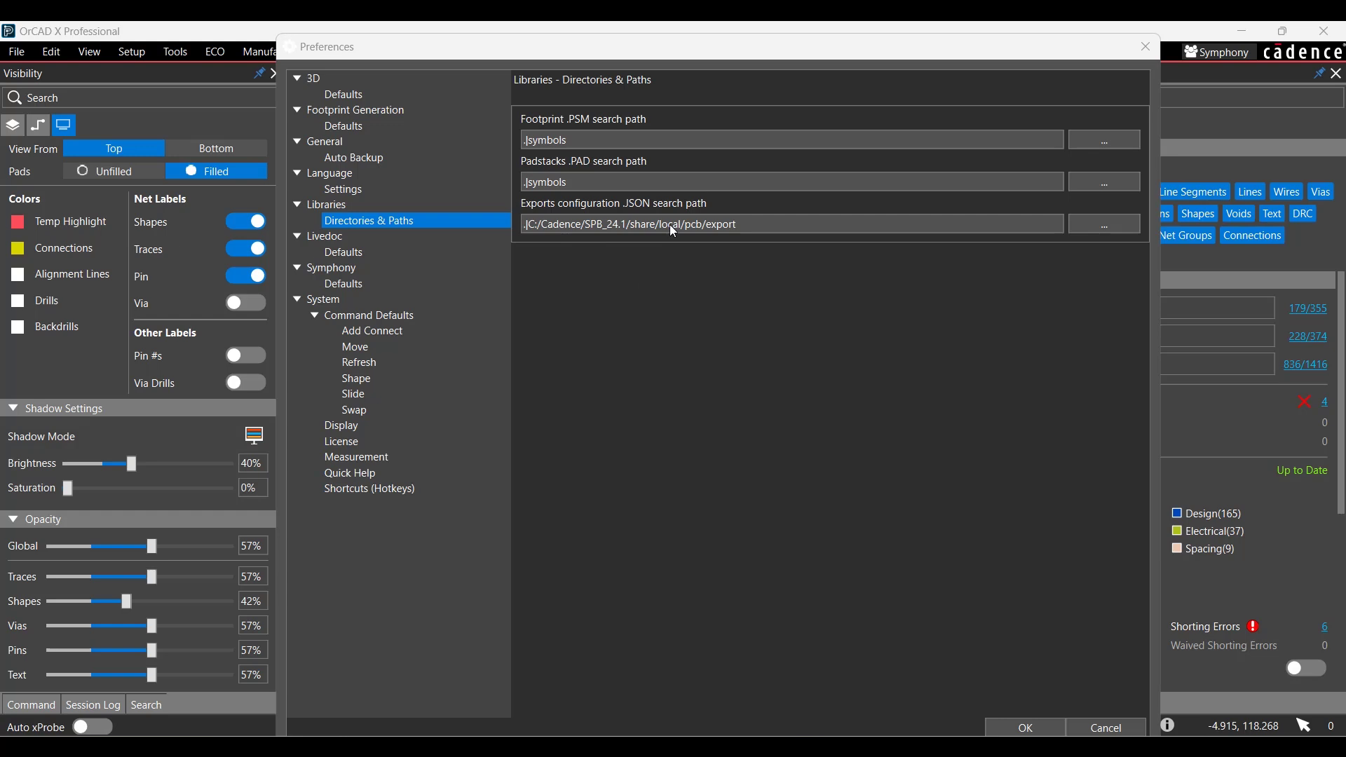
Switch to File Explorer showing the pcbenv\unison folder with unison_settings.cfg.
key(alt+Tab)
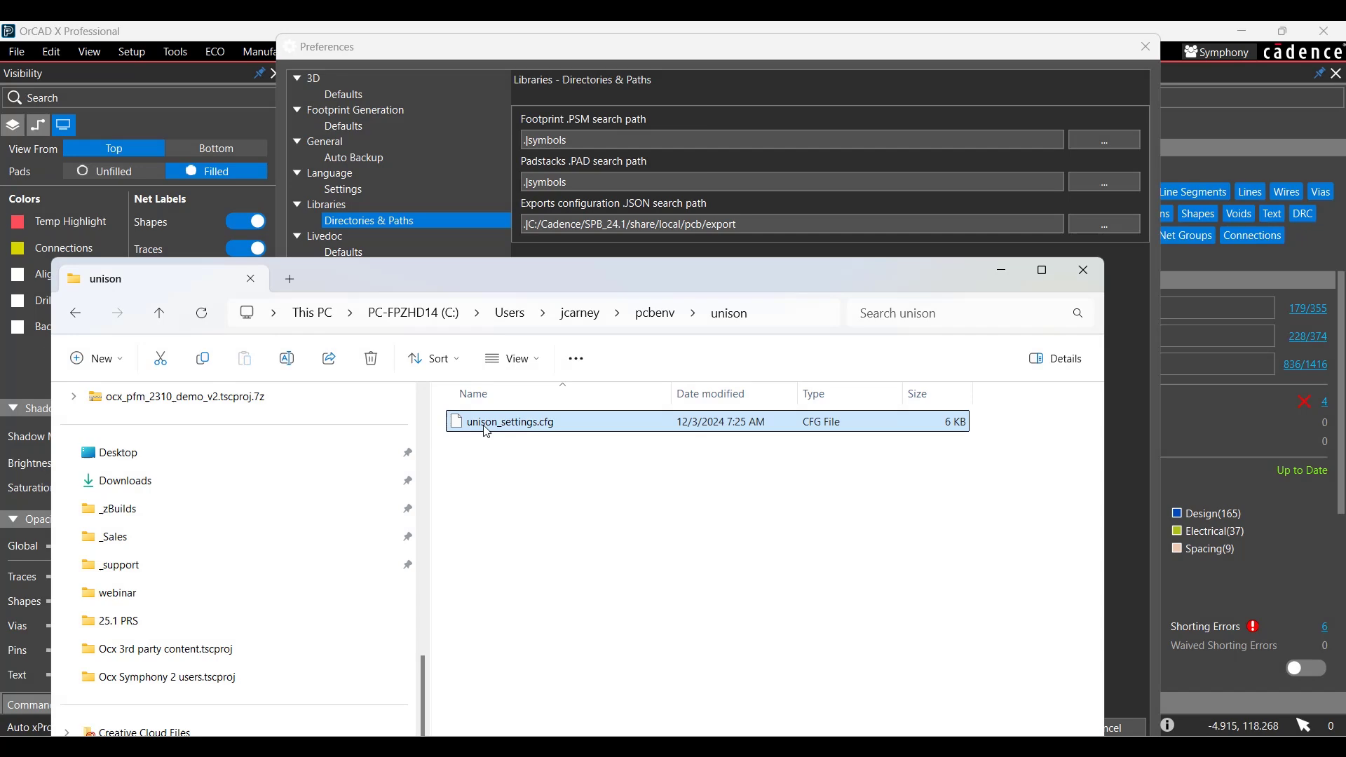
Open unison_settings.cfg in Notepad++ using its right-click Edit with Notepad++ option.
right_click(484, 426)
click(545, 109)
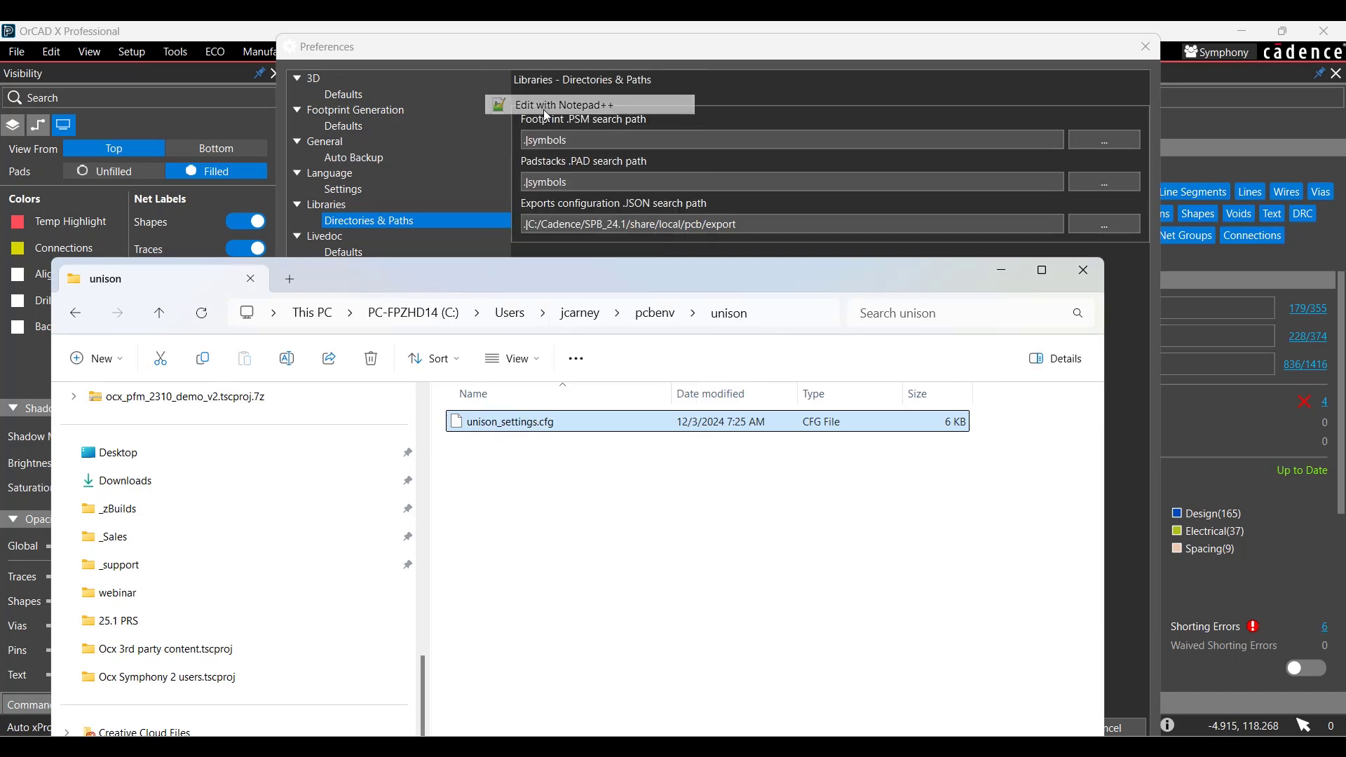
scroll(736, 439, down, 3)
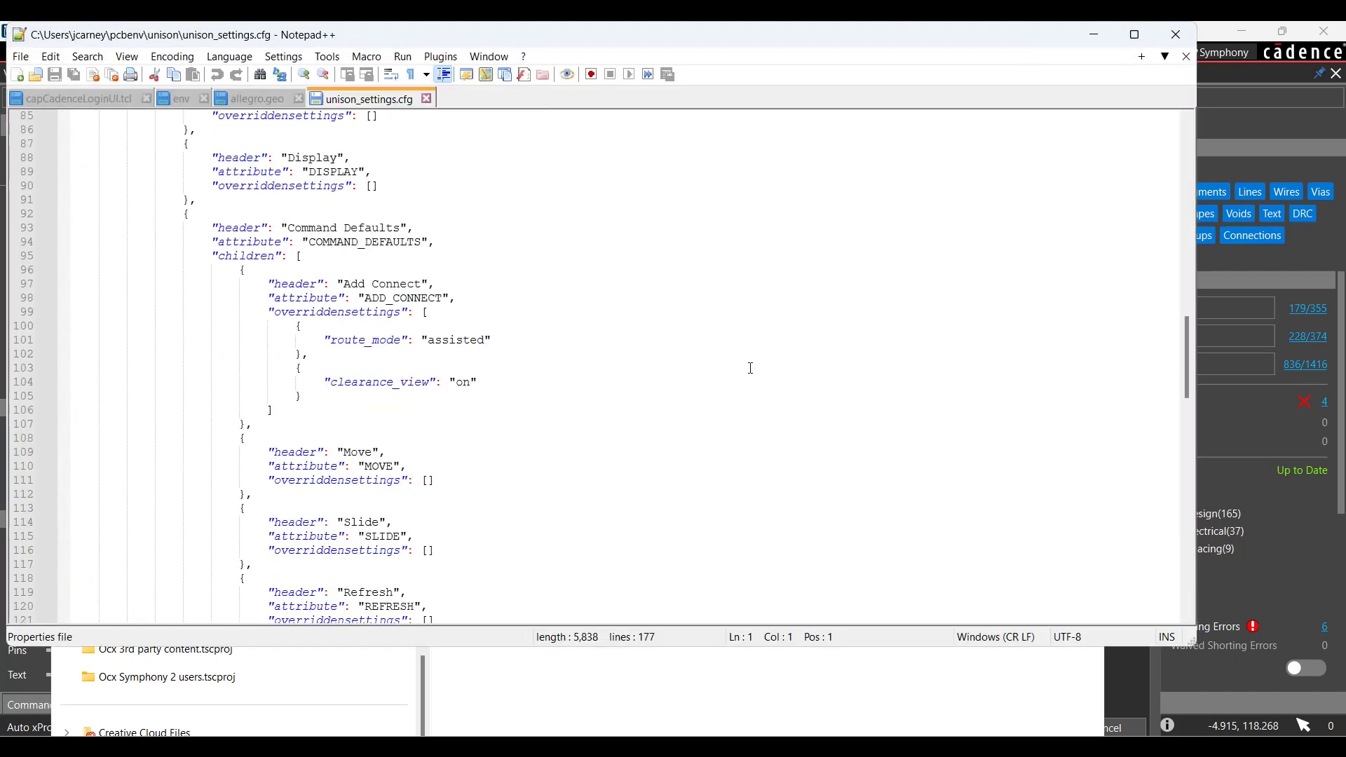
scroll(748, 368, down, 5)
scroll(773, 361, down, 4)
scroll(782, 363, down, 2)
scroll(781, 363, up, 6)
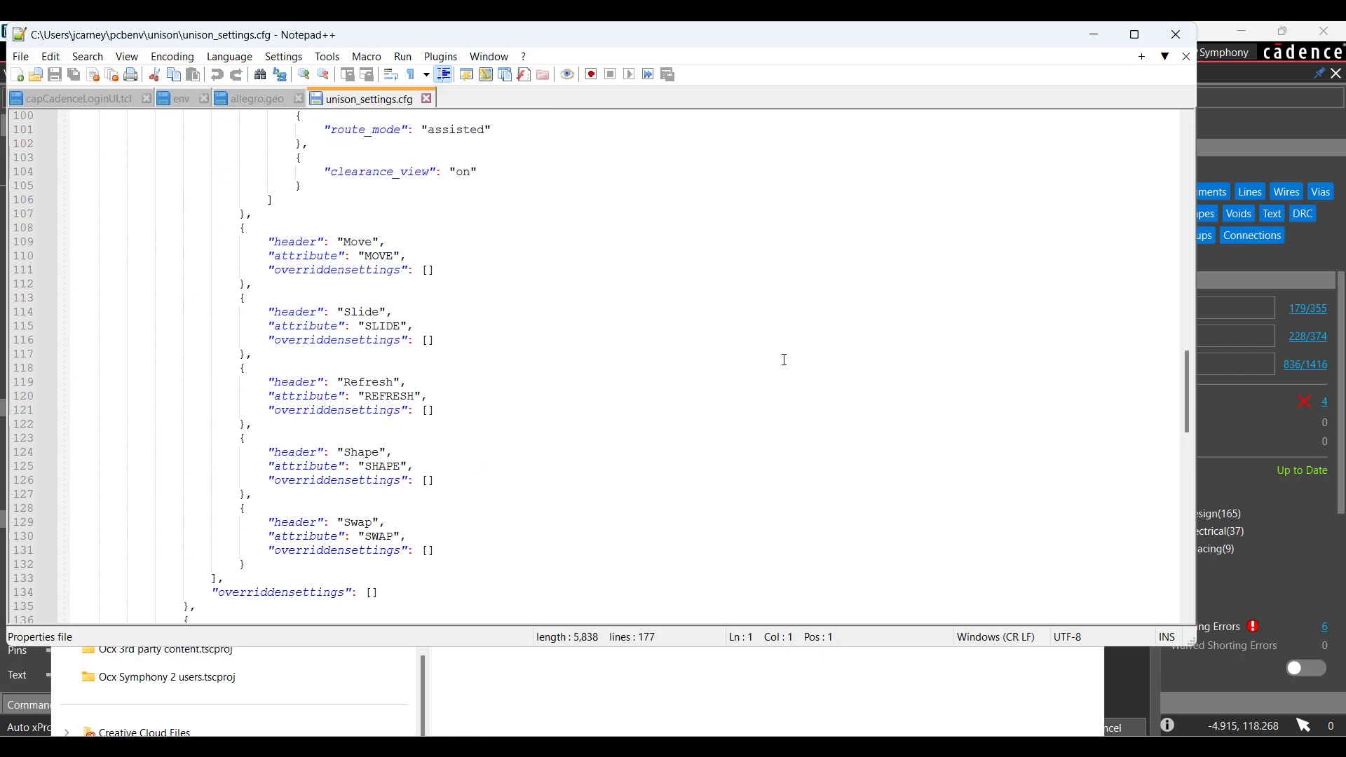
scroll(784, 360, up, 7)
scroll(784, 358, up, 10)
scroll(787, 354, up, 5)
scroll(787, 354, up, 8)
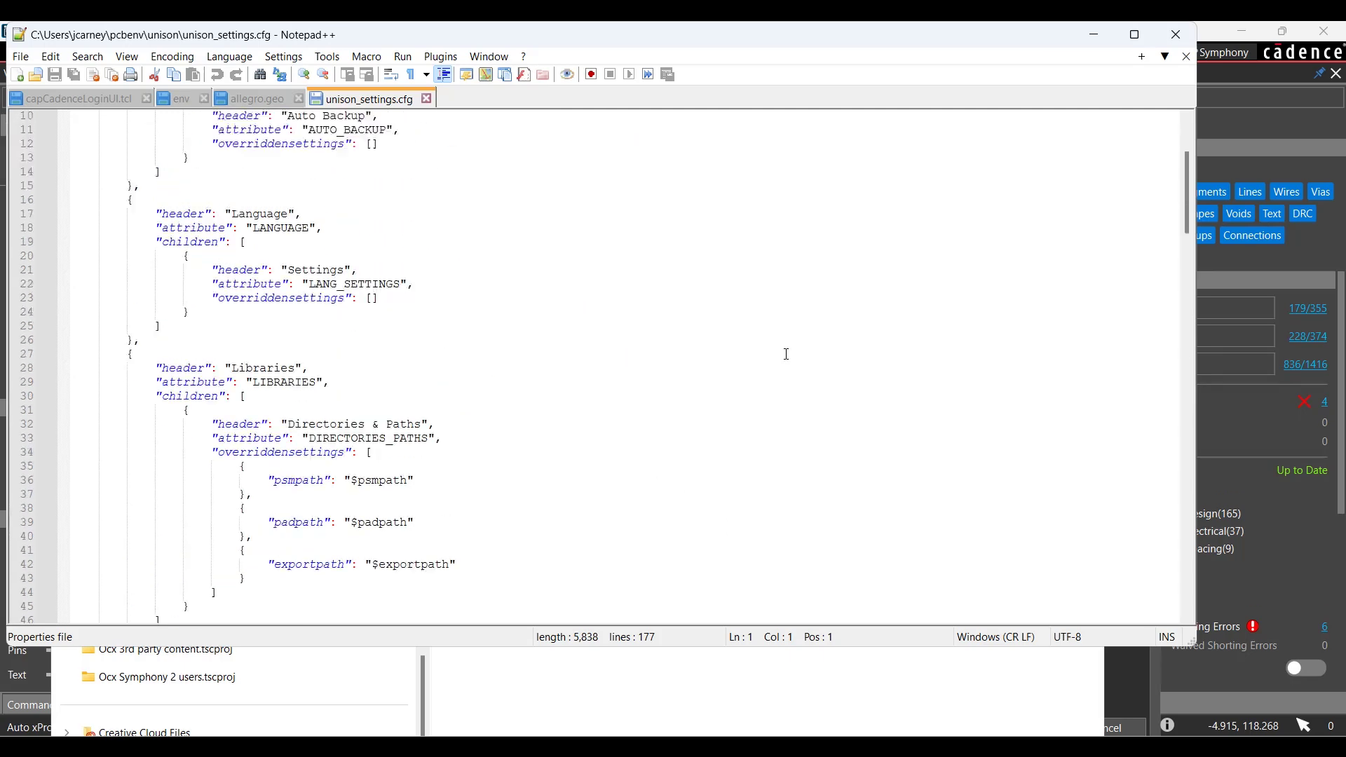
scroll(785, 354, up, 2)
Close unison_settings.cfg in Notepad++, then close the file browser window.
click(1094, 35)
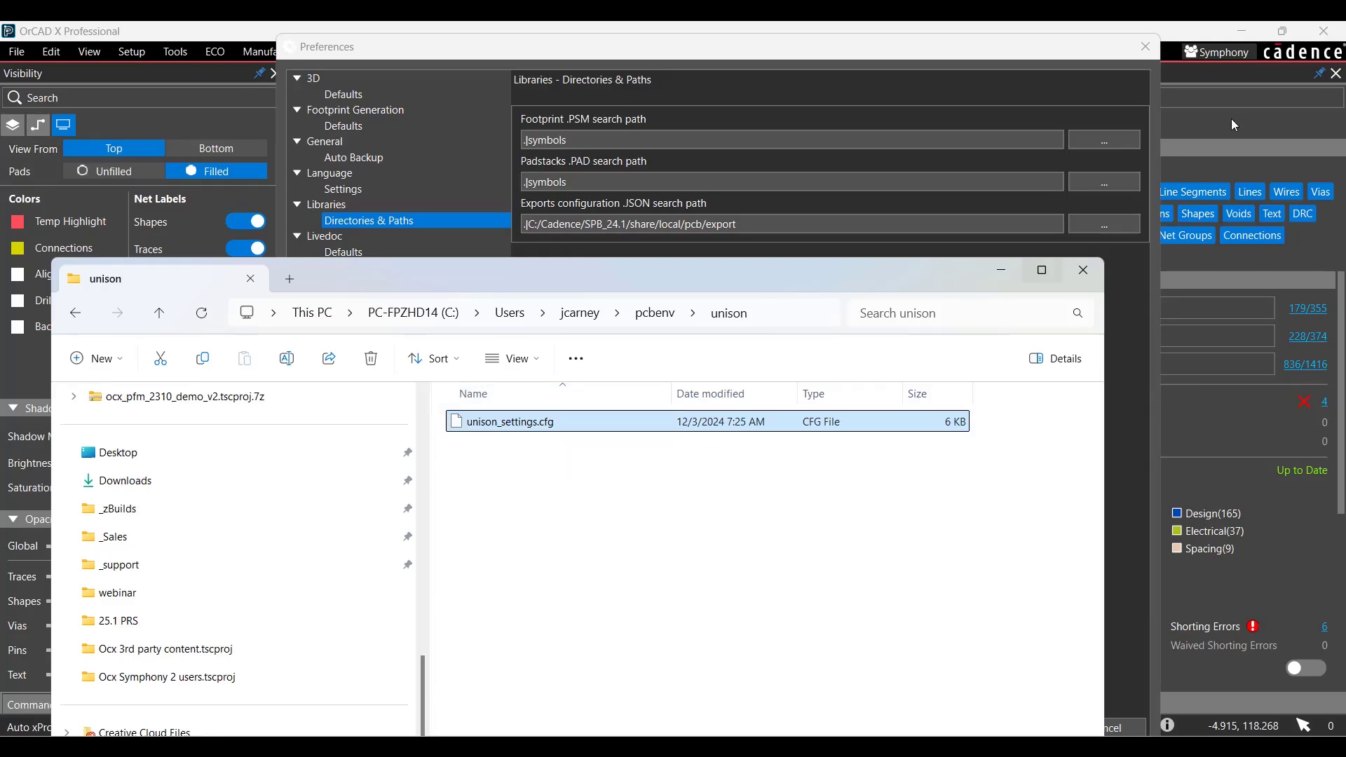
click(1084, 270)
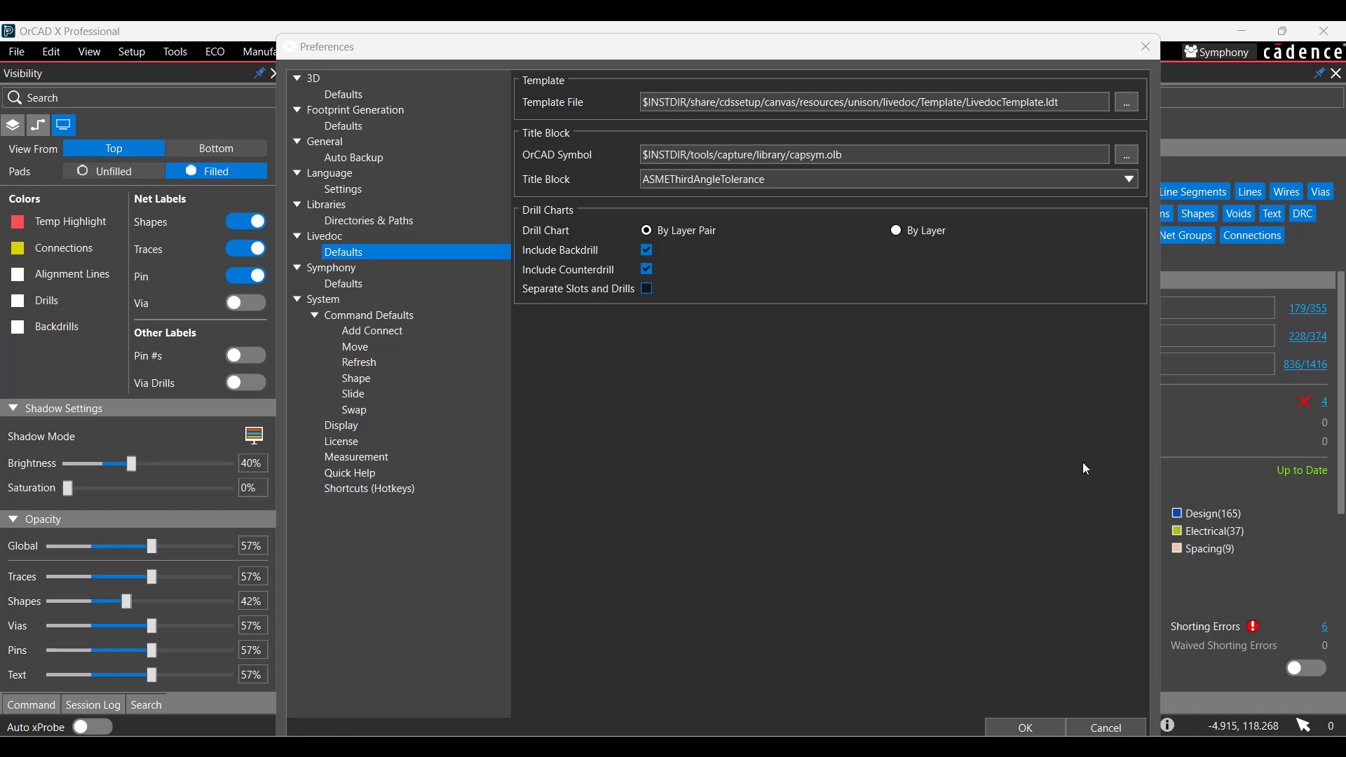
Move from Livedoc > Defaults down to the Symphony > Defaults collaboration preferences.
key(Down)
key(Down)
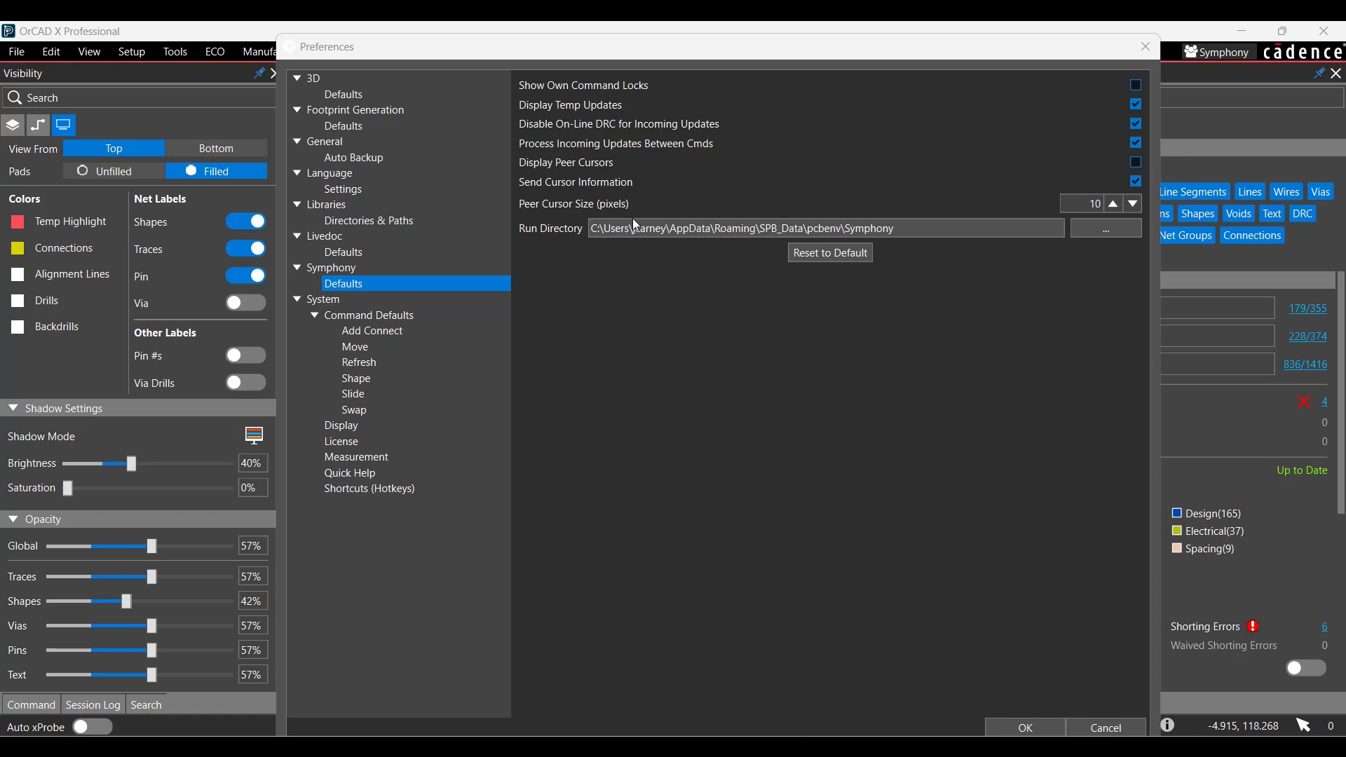
Move down to the System > Command Defaults > Add Connect routing defaults.
key(Down)
key(Down)
key(Down)
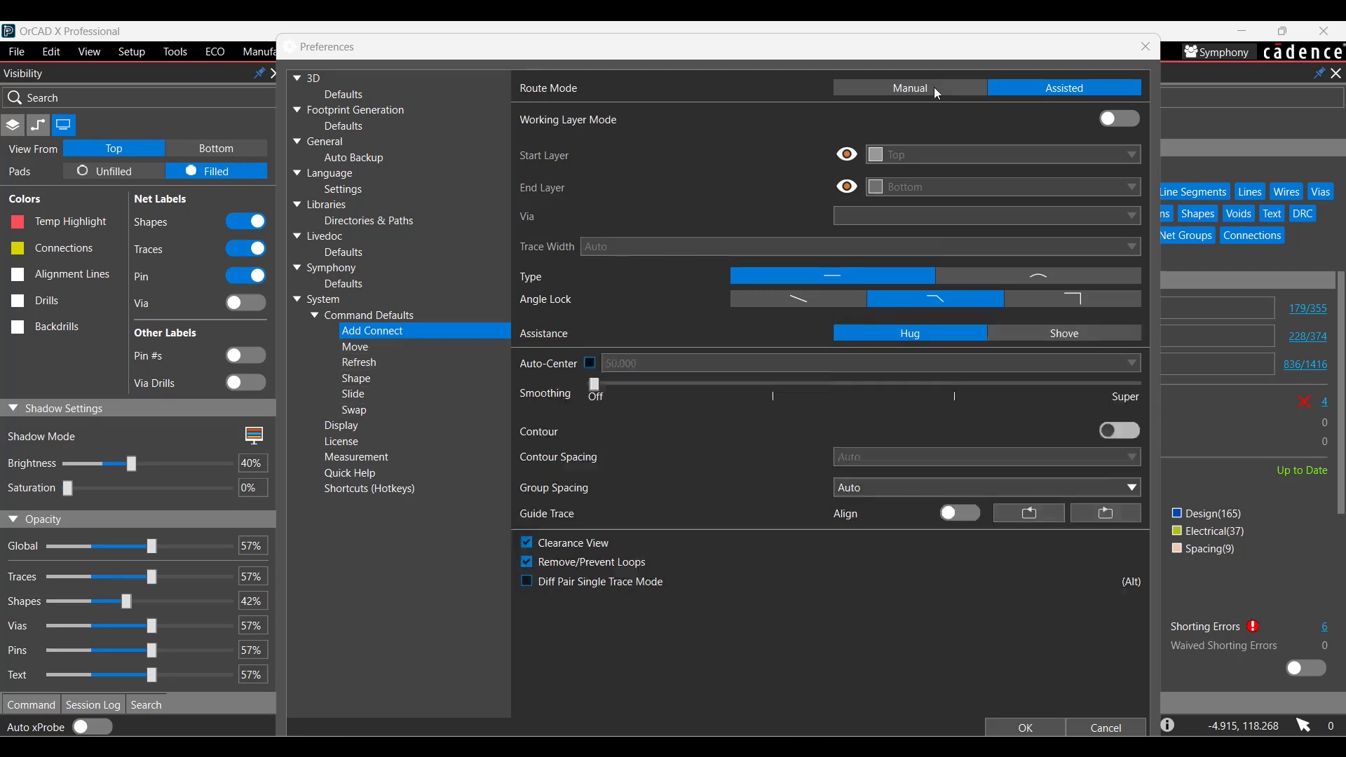
For Add Connect, turn working layer mode on and clearance view off.
click(1099, 91)
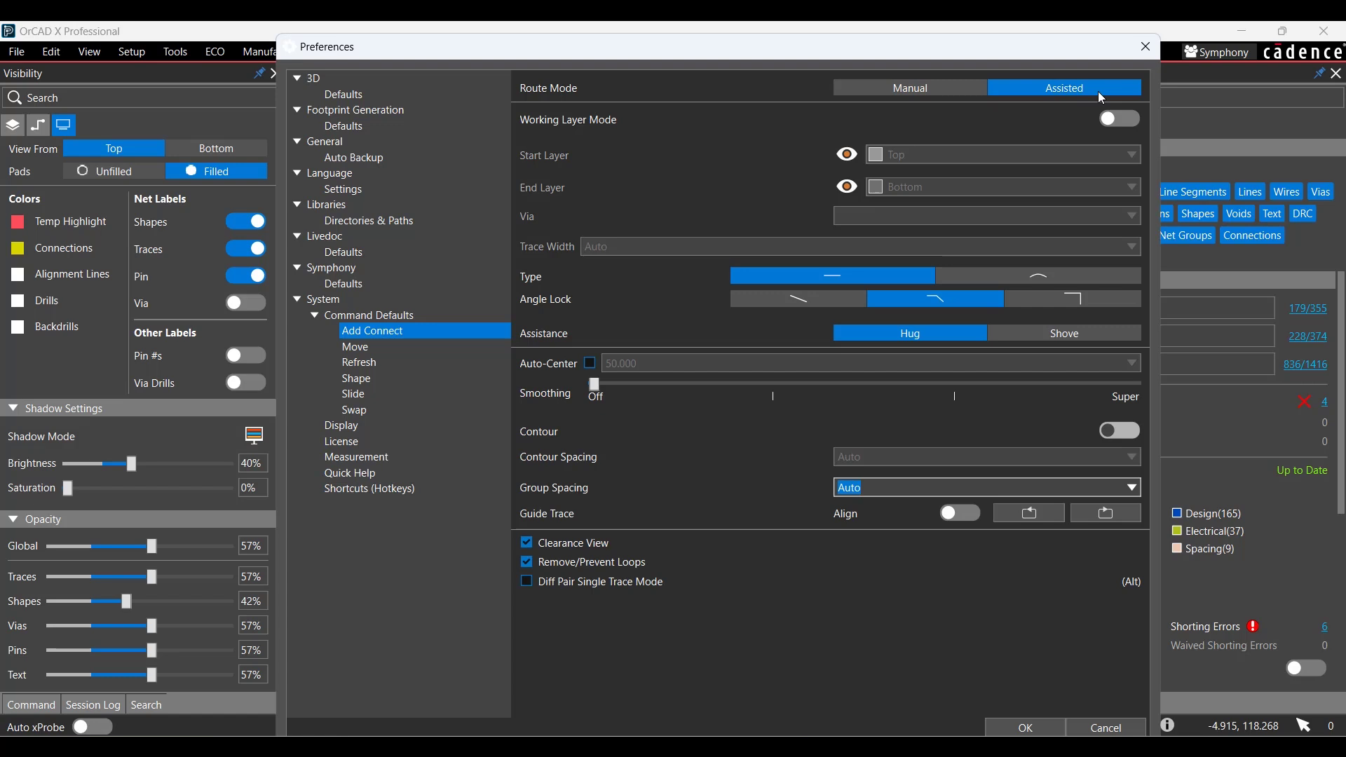
click(1126, 125)
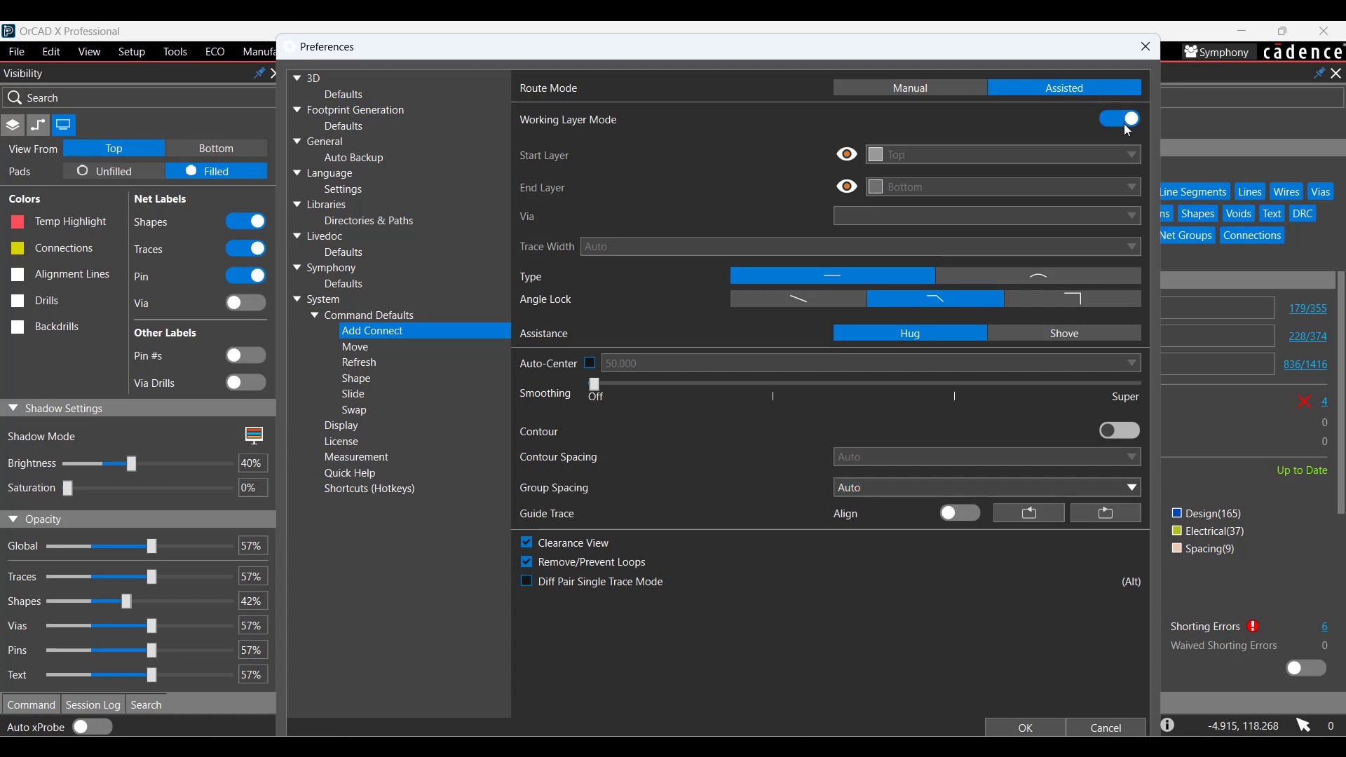
click(527, 545)
Review the Move, Refresh, Shape and Swap command defaults in turn.
click(363, 348)
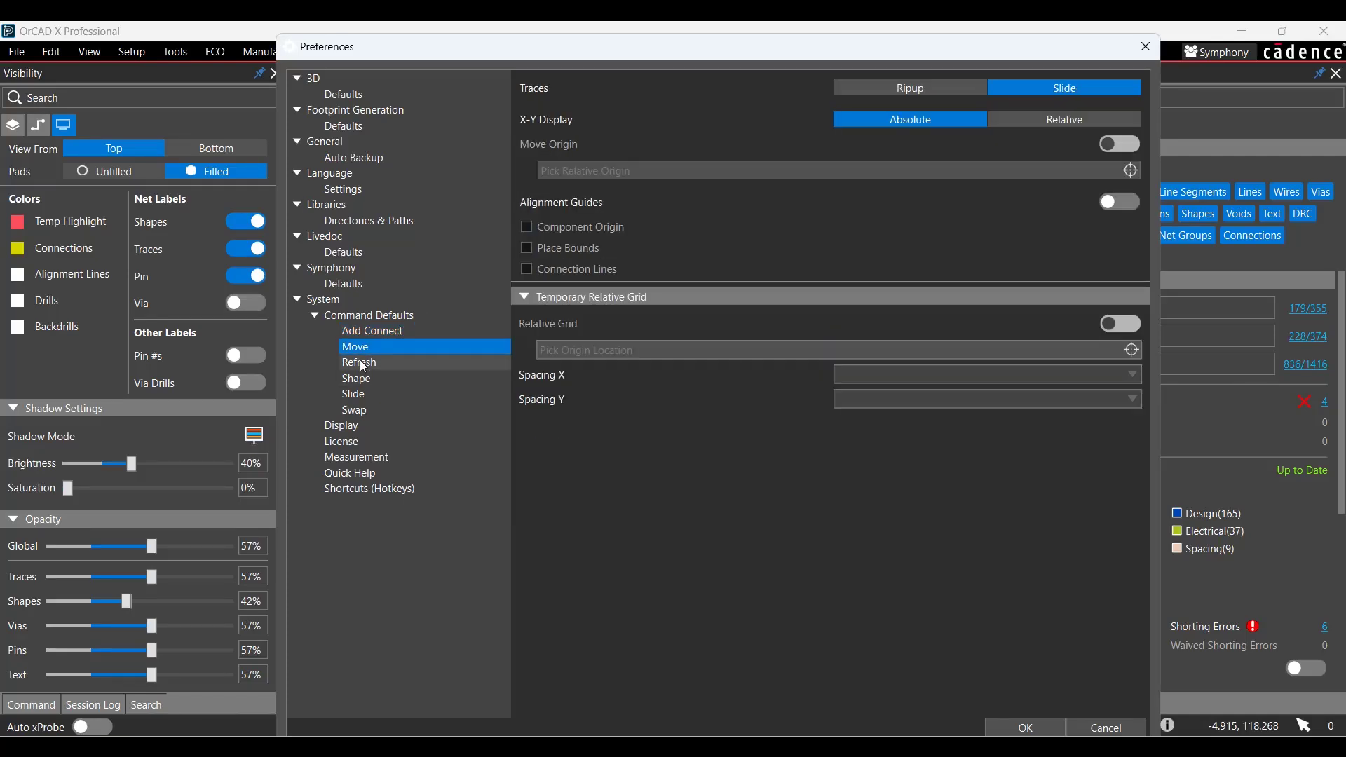
click(362, 364)
click(358, 380)
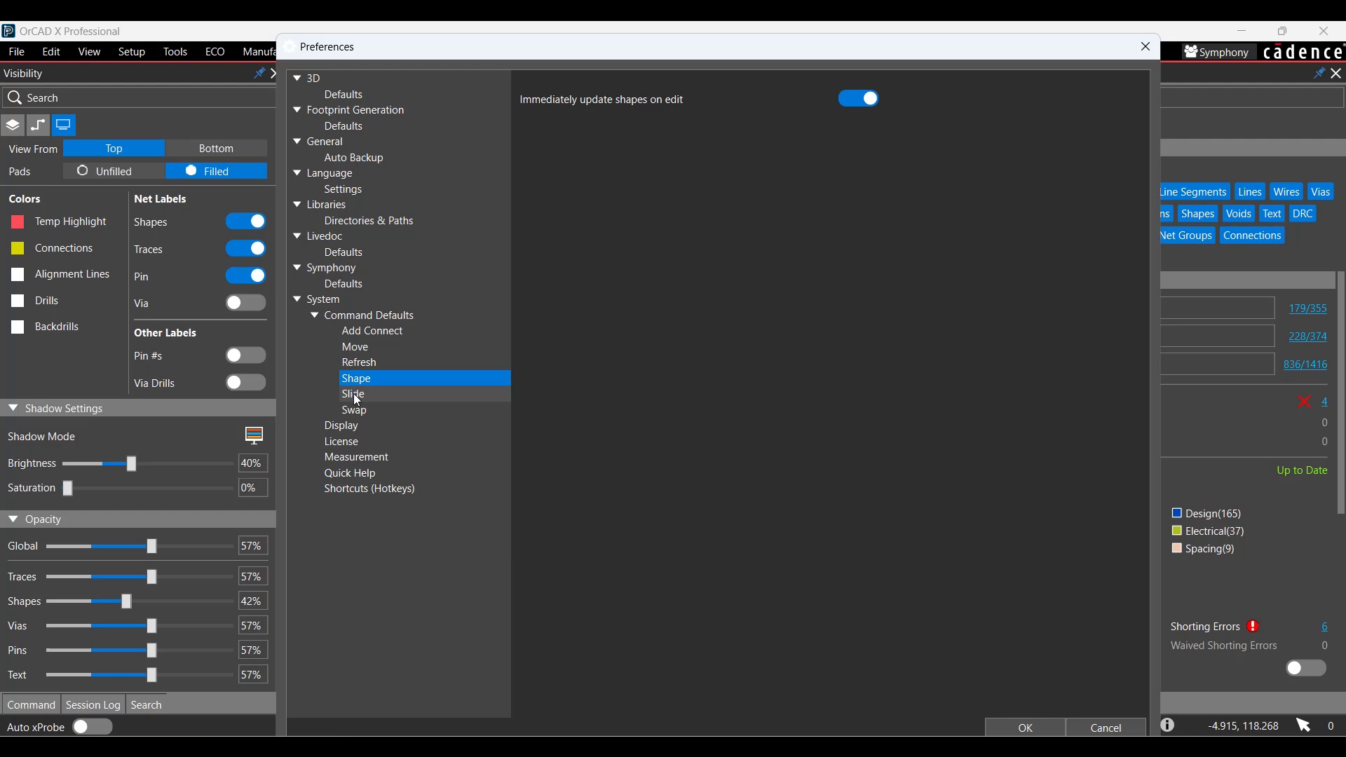
click(355, 394)
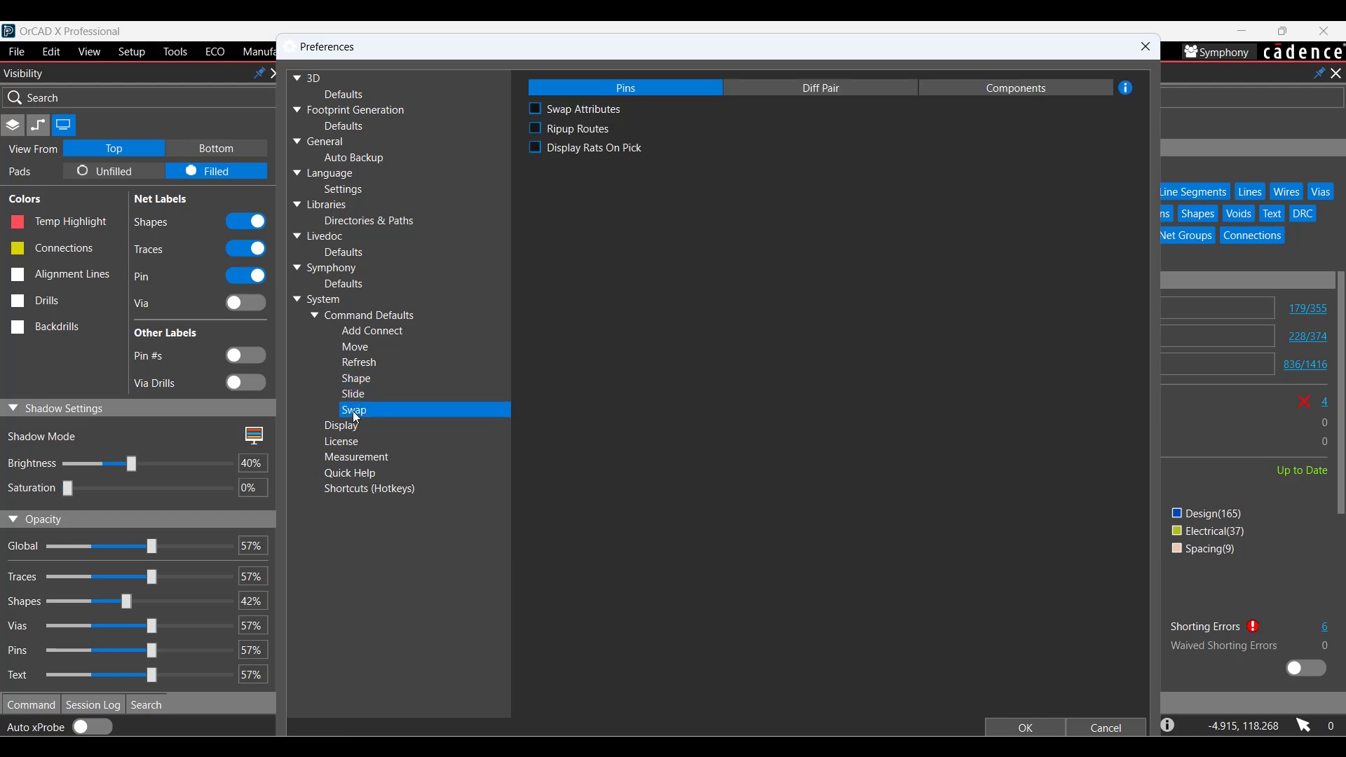
Step past the Display preferences to the License mode page.
key(Down)
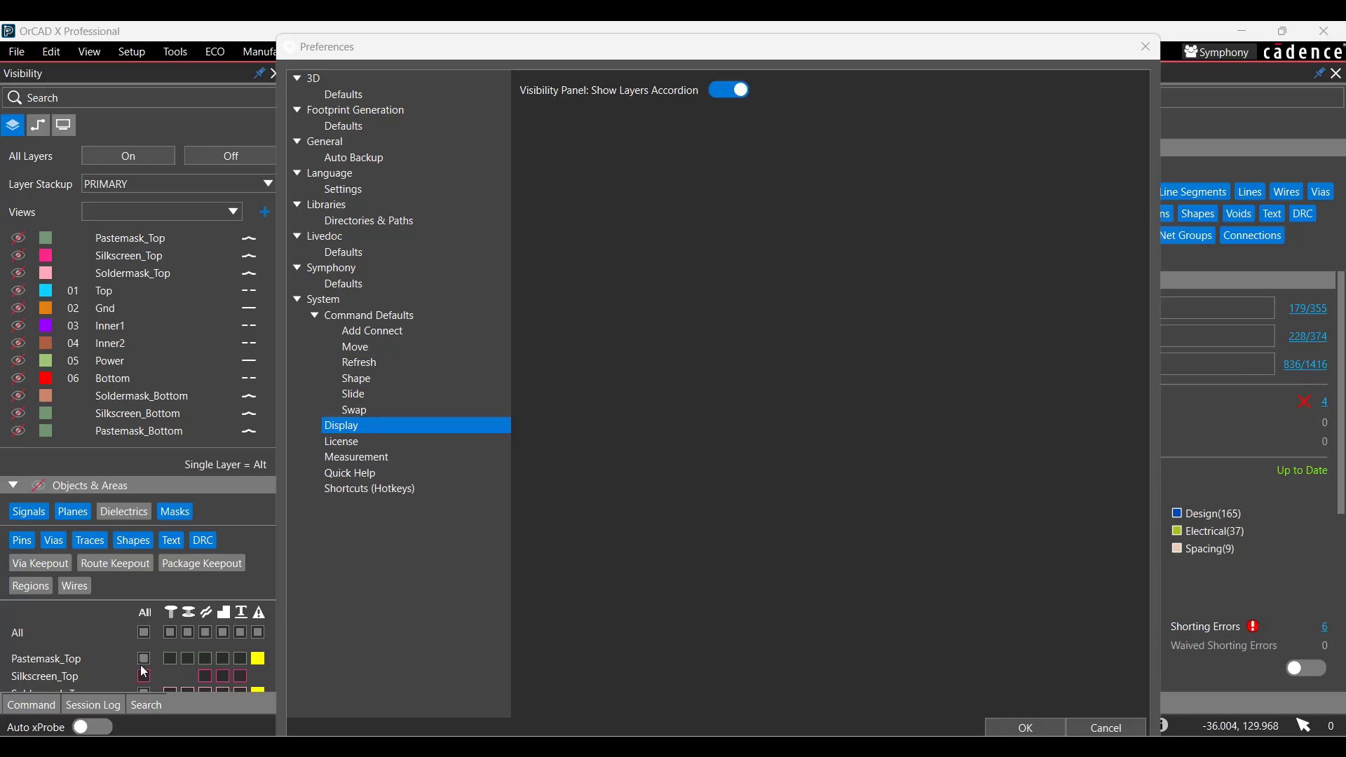
key(Down)
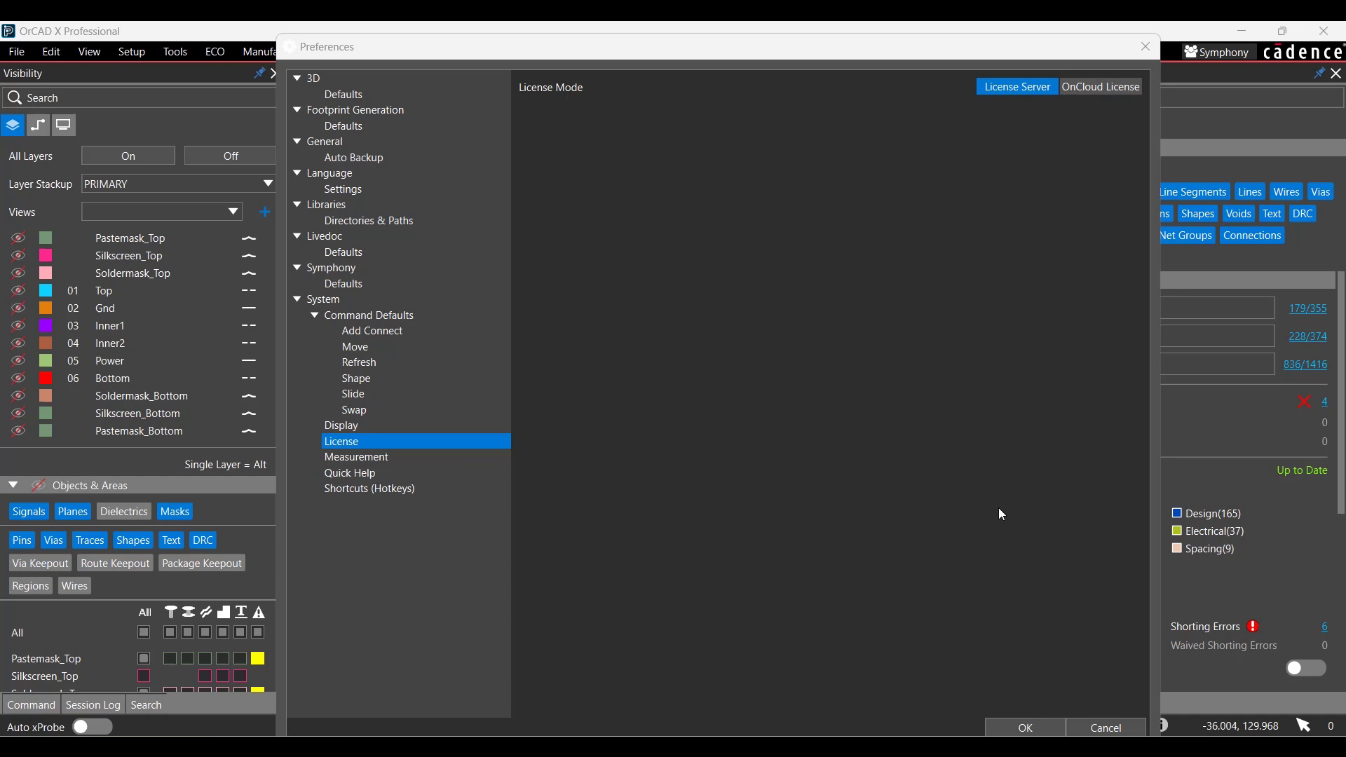
Show the Measurement preferences with colours, secondary units and accuracy.
click(379, 457)
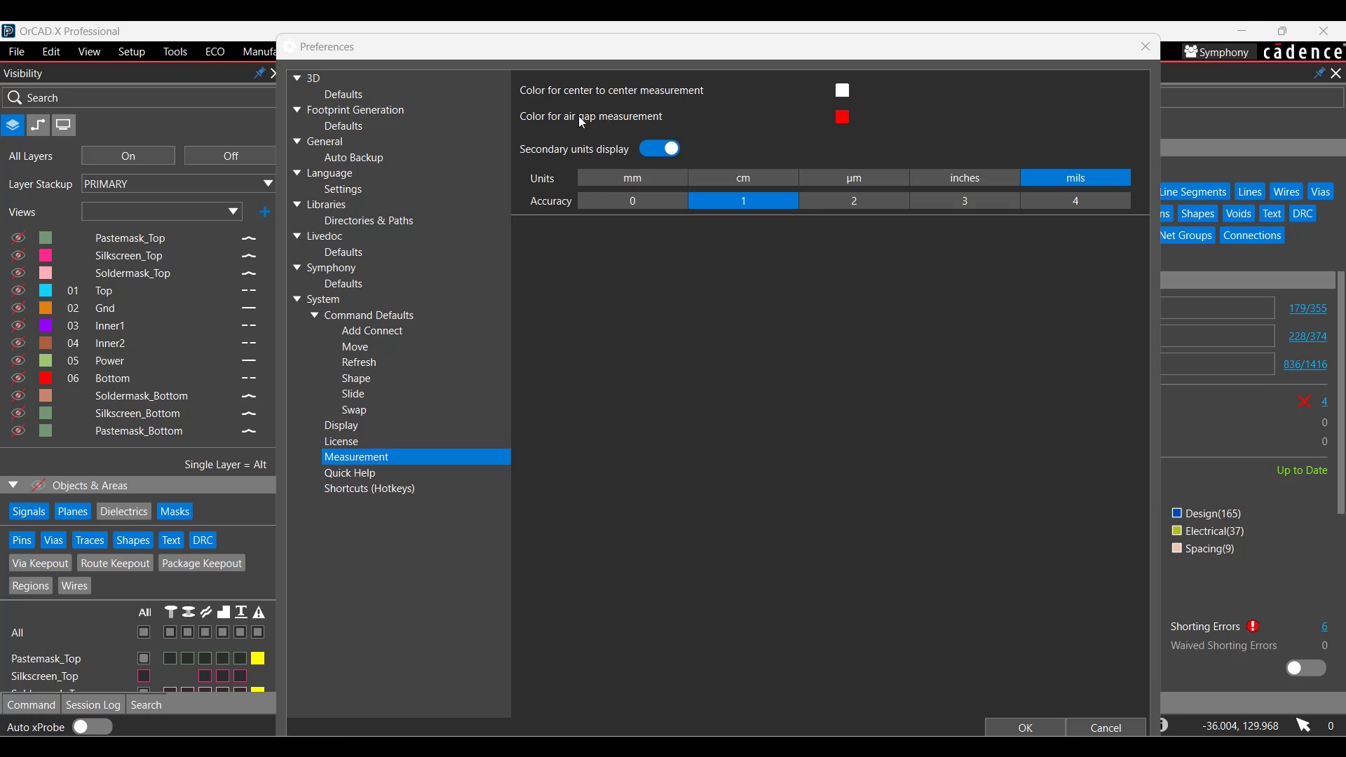
Toggle the secondary units display, then move on to Quick Help preferences.
click(651, 155)
key(Down)
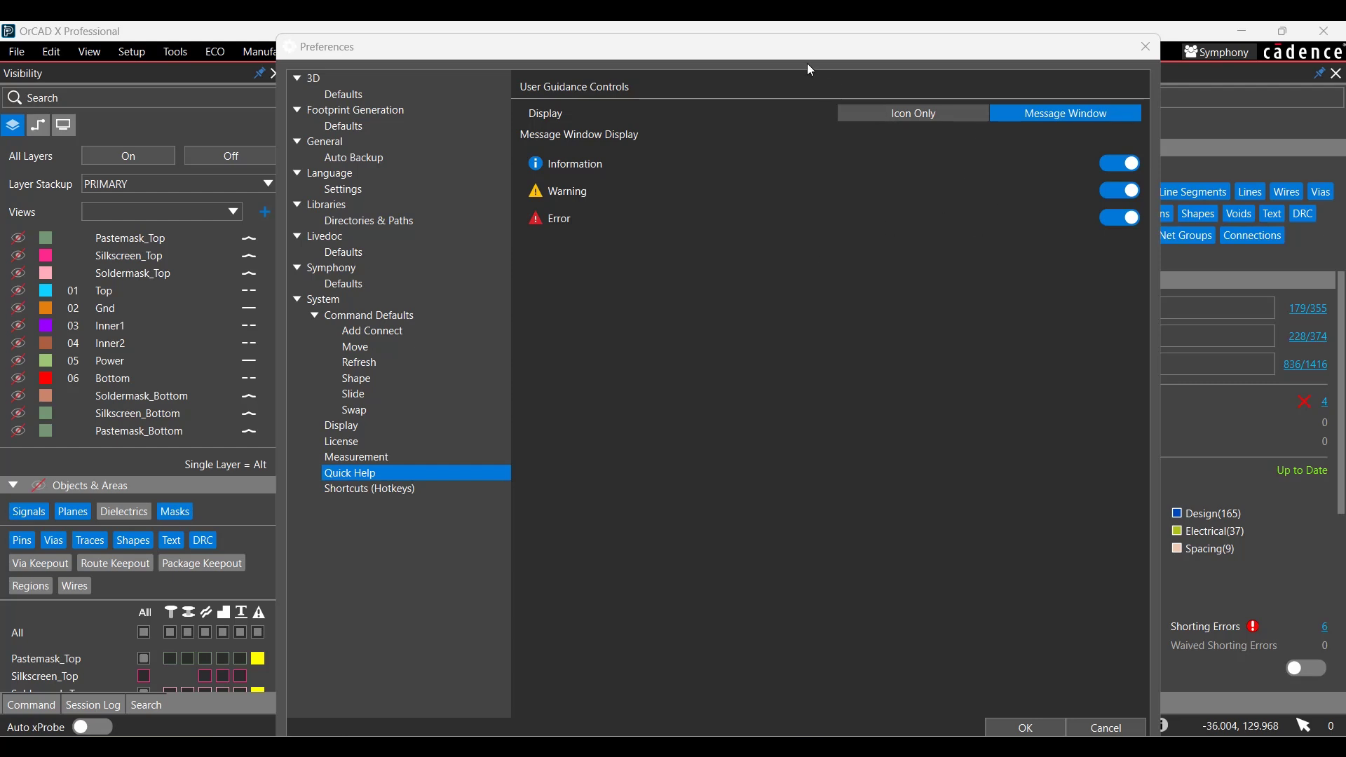
Try Icon Only guidance, revert to Message Window, then show the Shortcuts (Hotkeys) table.
click(903, 118)
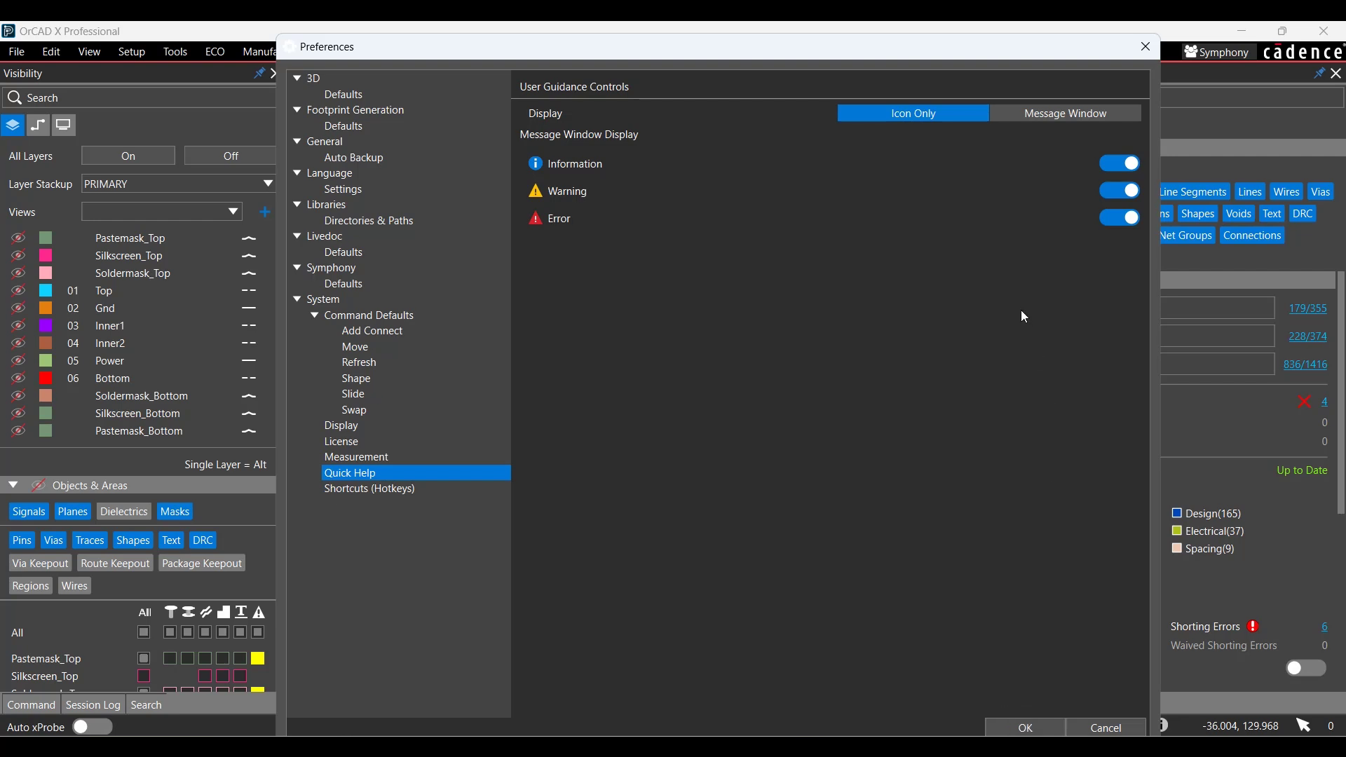
click(1049, 116)
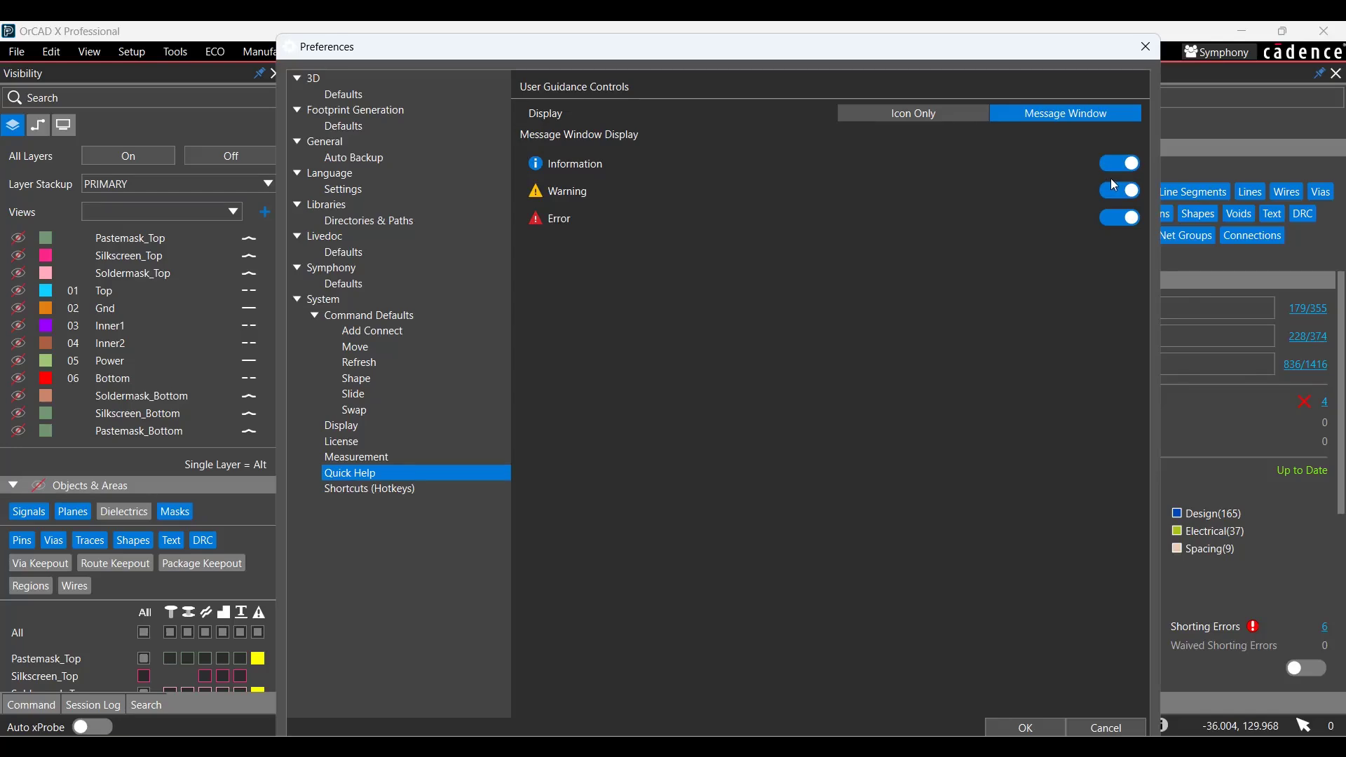
click(374, 490)
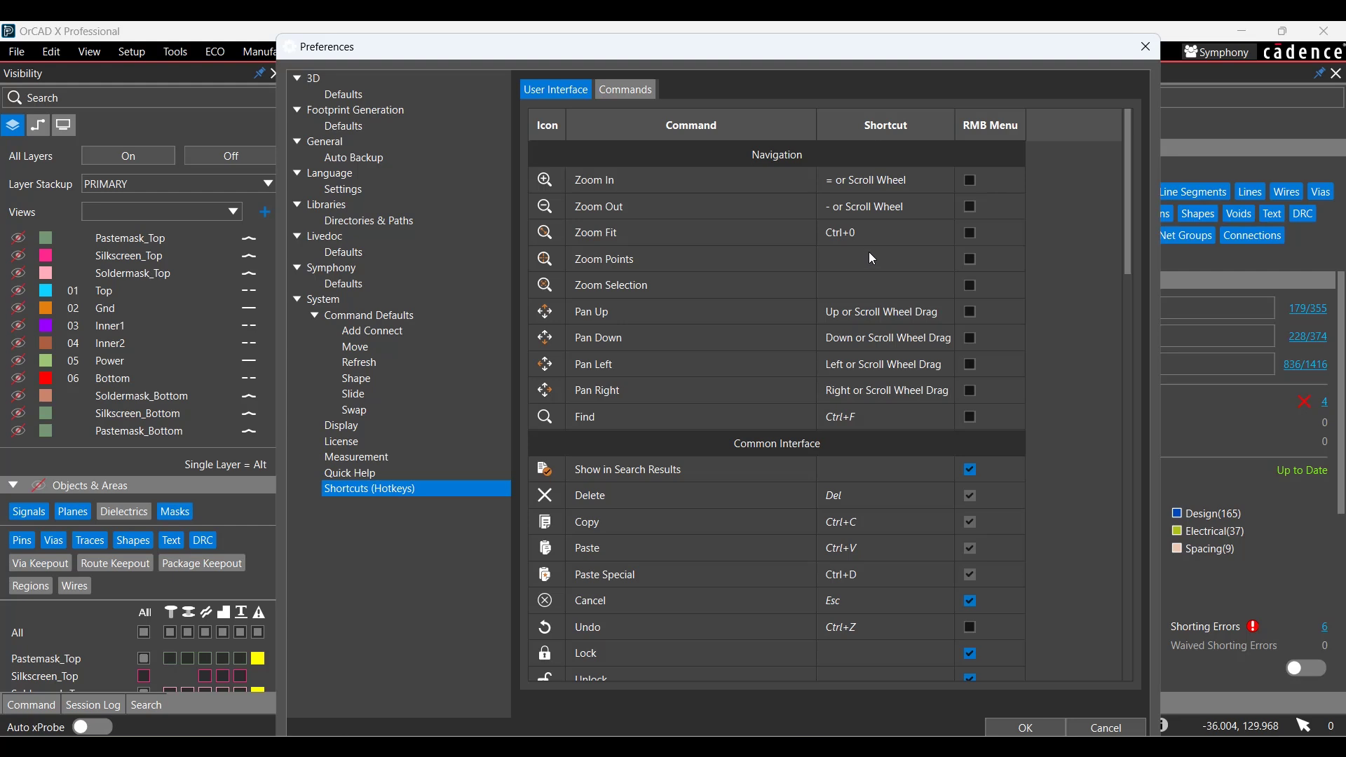
scroll(749, 385, down, 3)
scroll(747, 375, down, 4)
scroll(748, 375, up, 7)
scroll(715, 300, down, 3)
scroll(714, 298, up, 3)
scroll(714, 298, down, 3)
scroll(715, 297, down, 3)
scroll(712, 294, down, 2)
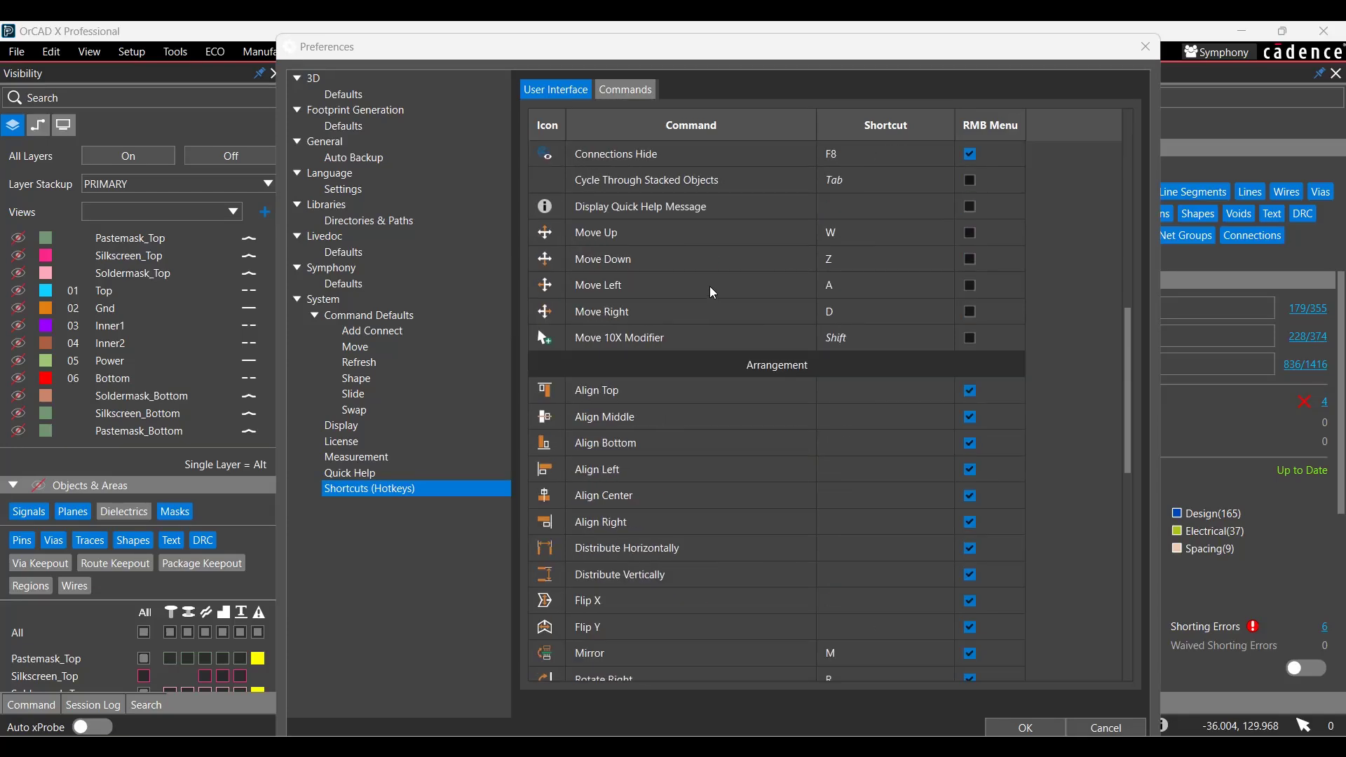
scroll(710, 287, up, 3)
scroll(711, 286, down, 2)
scroll(711, 287, down, 1)
scroll(710, 286, up, 2)
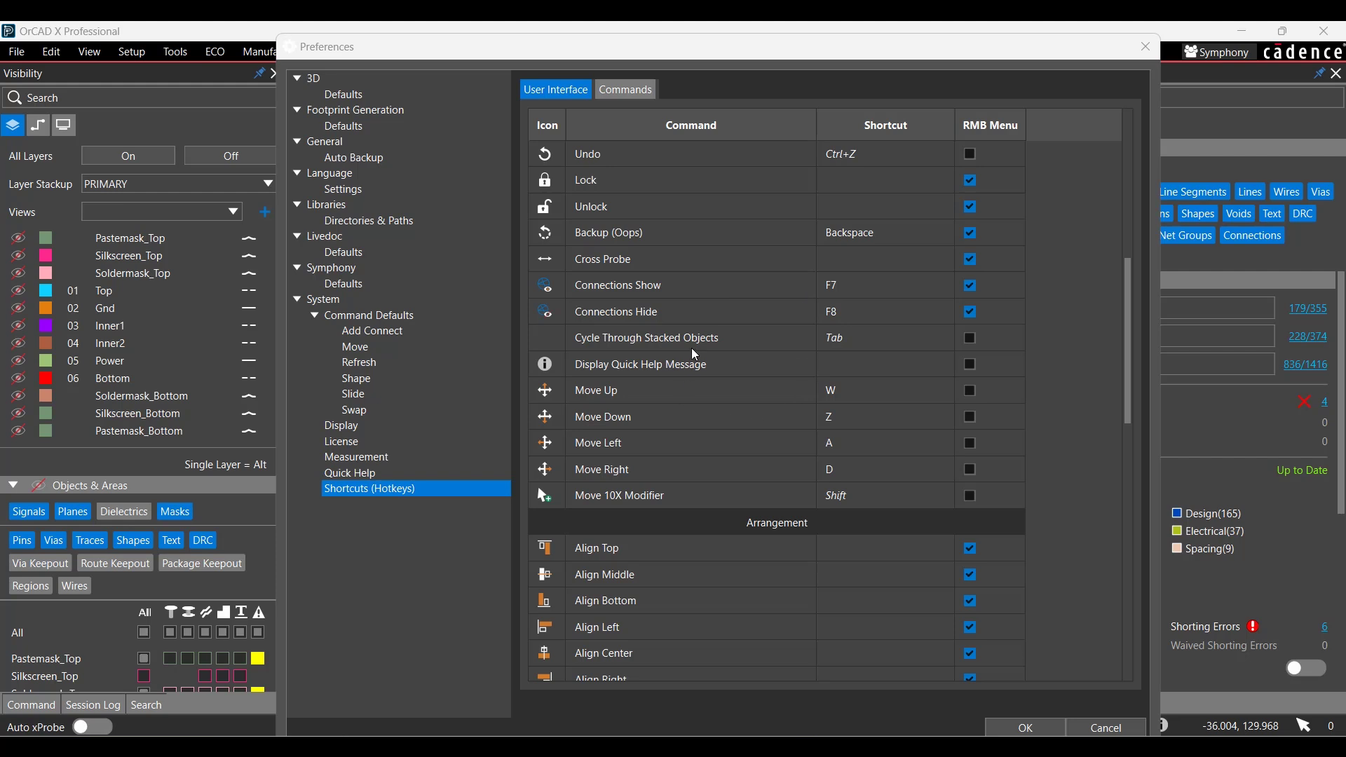
scroll(704, 347, up, 3)
scroll(704, 345, up, 3)
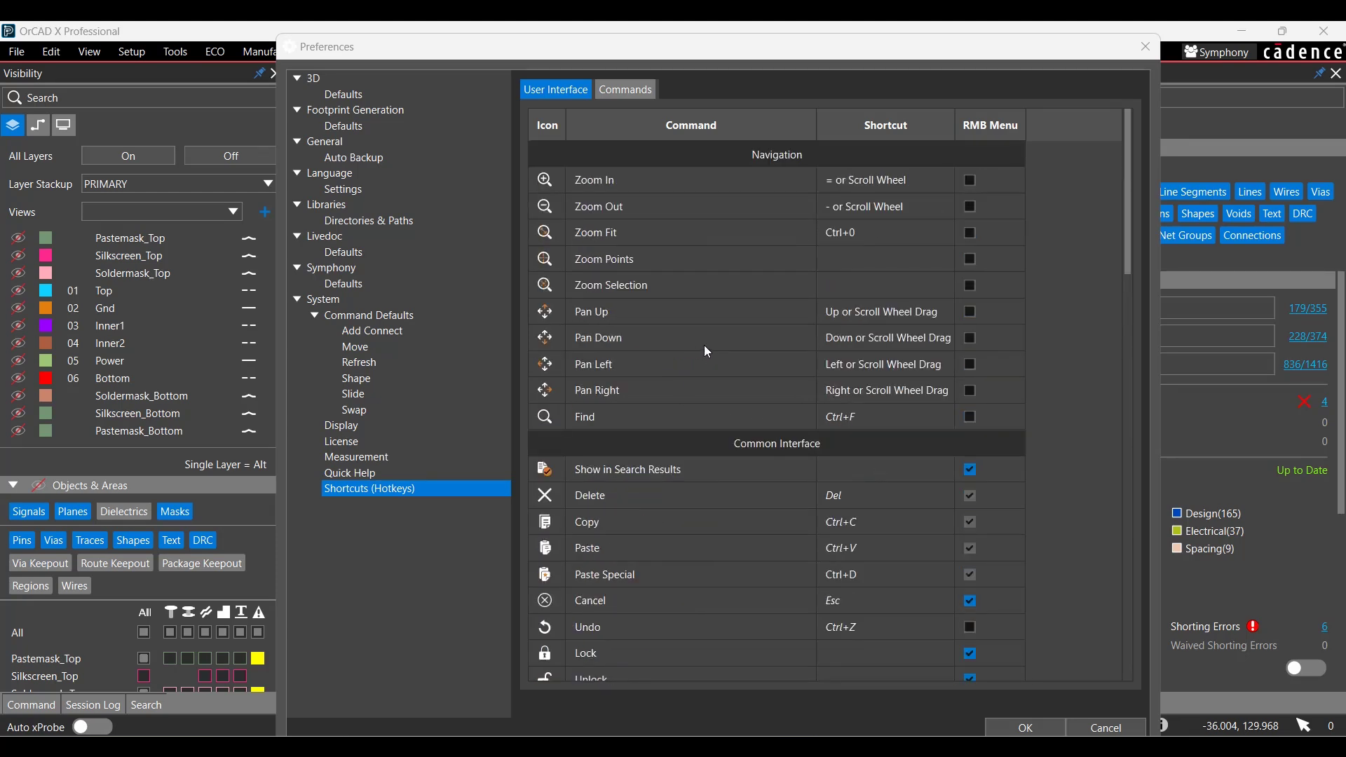
scroll(706, 347, down, 5)
scroll(713, 340, down, 2)
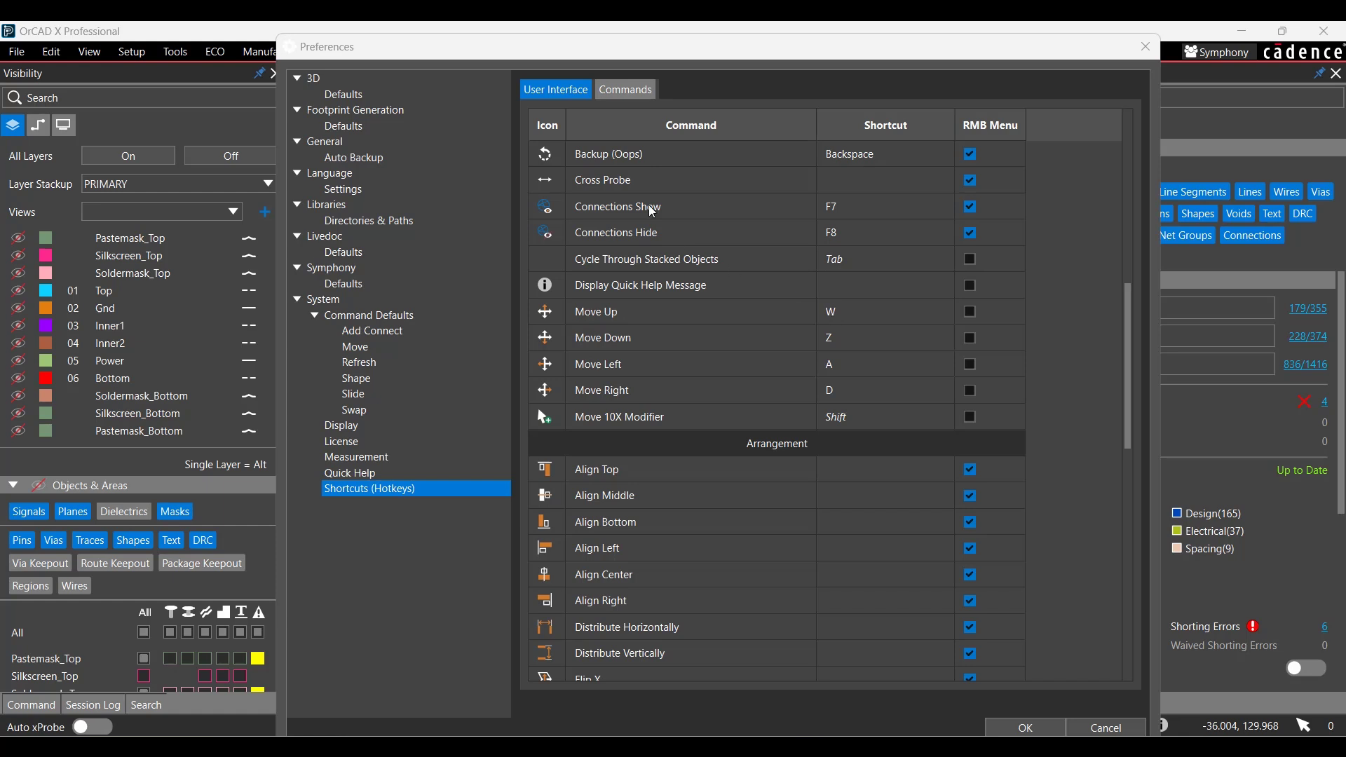
Assign W to Toggle Neck Mode in the Commands list and close Preferences.
click(615, 93)
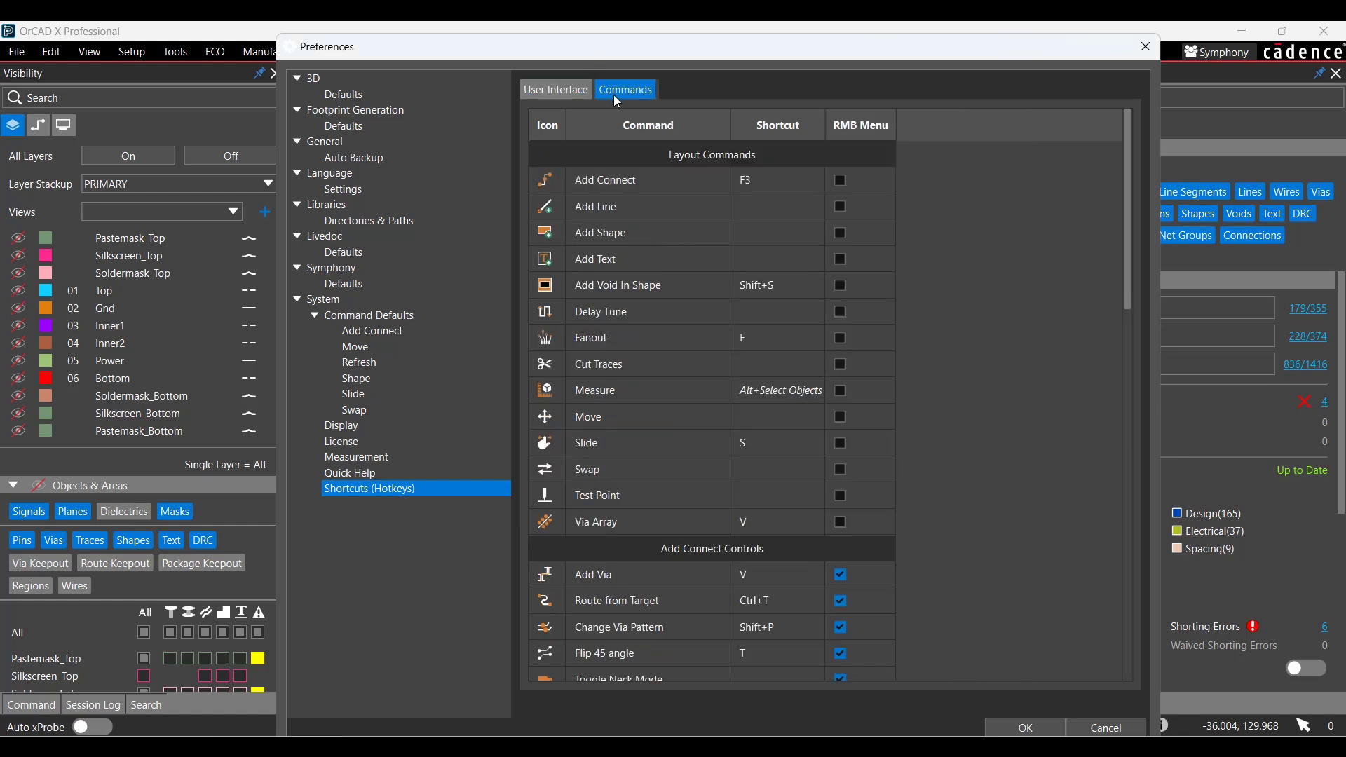
scroll(680, 348, down, 3)
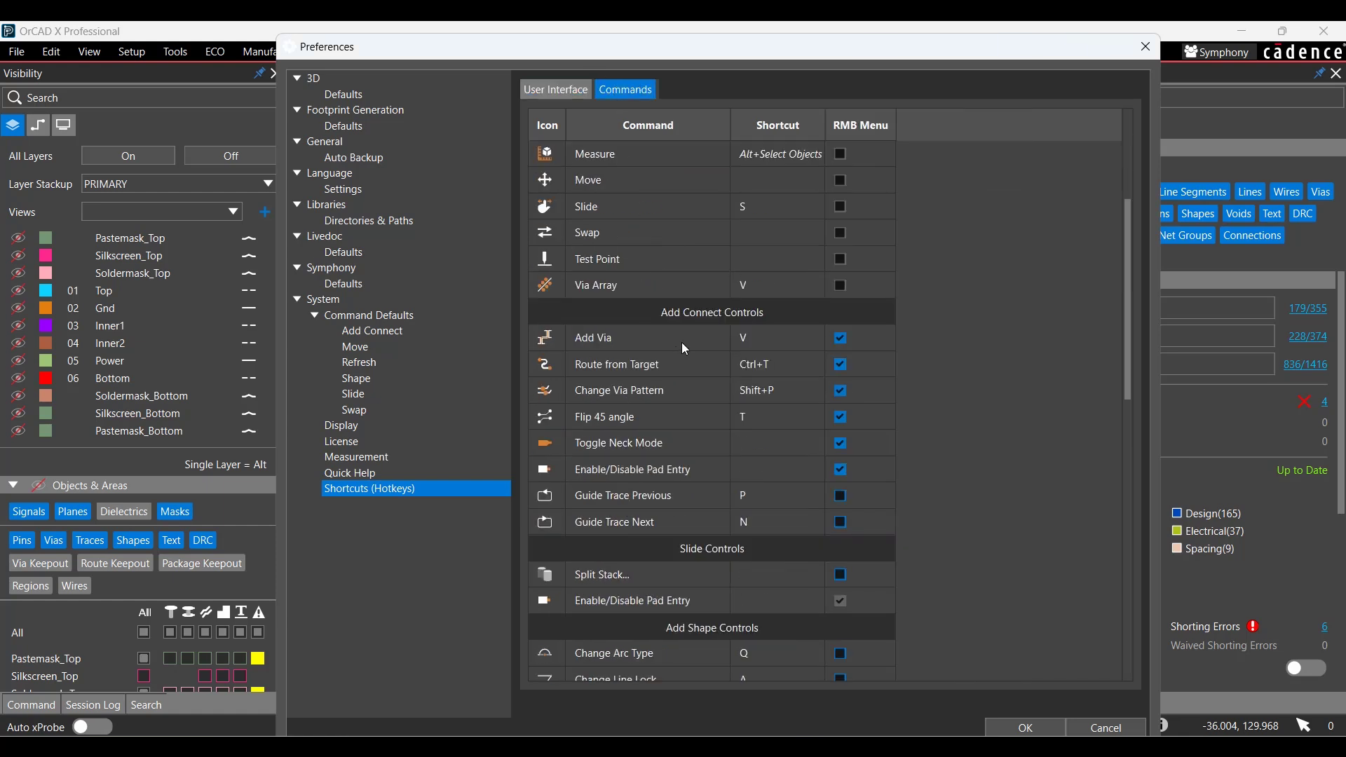
scroll(682, 342, down, 2)
scroll(681, 342, up, 1)
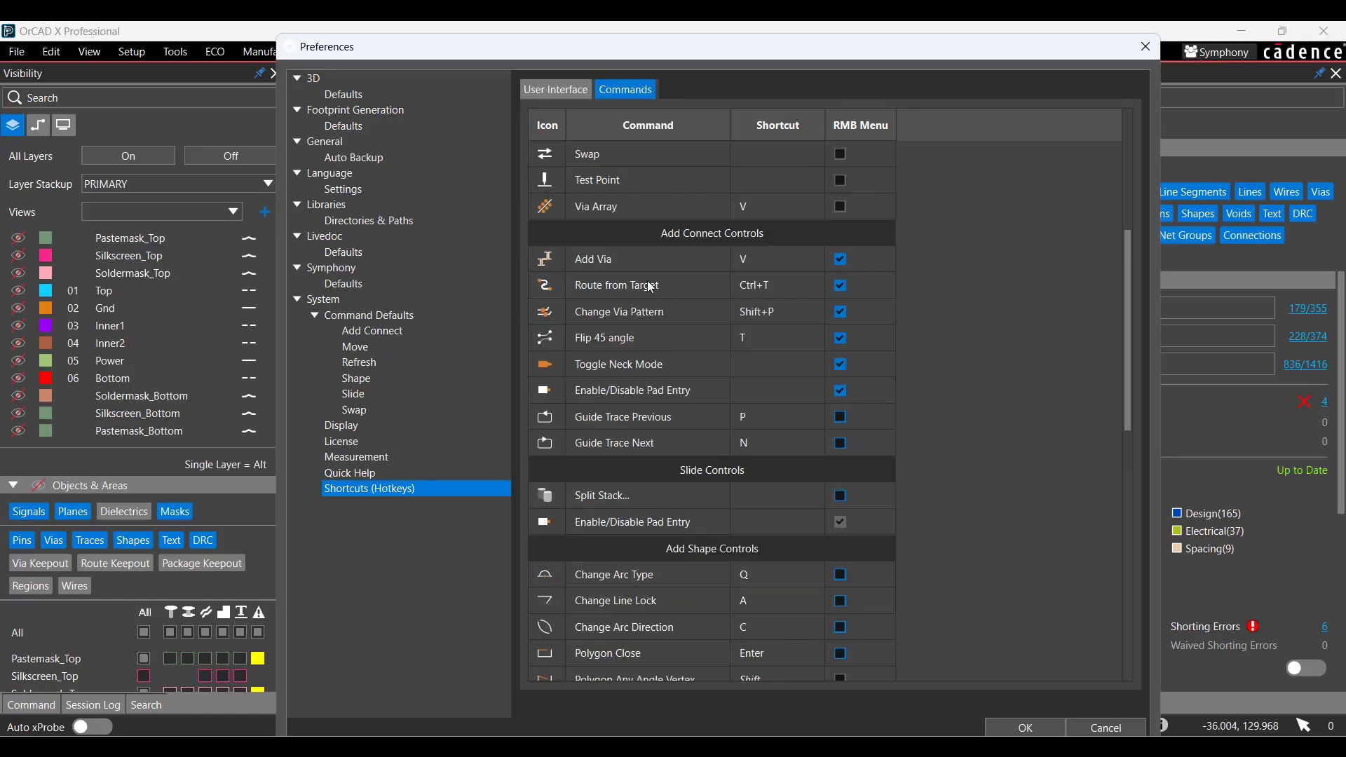
click(753, 369)
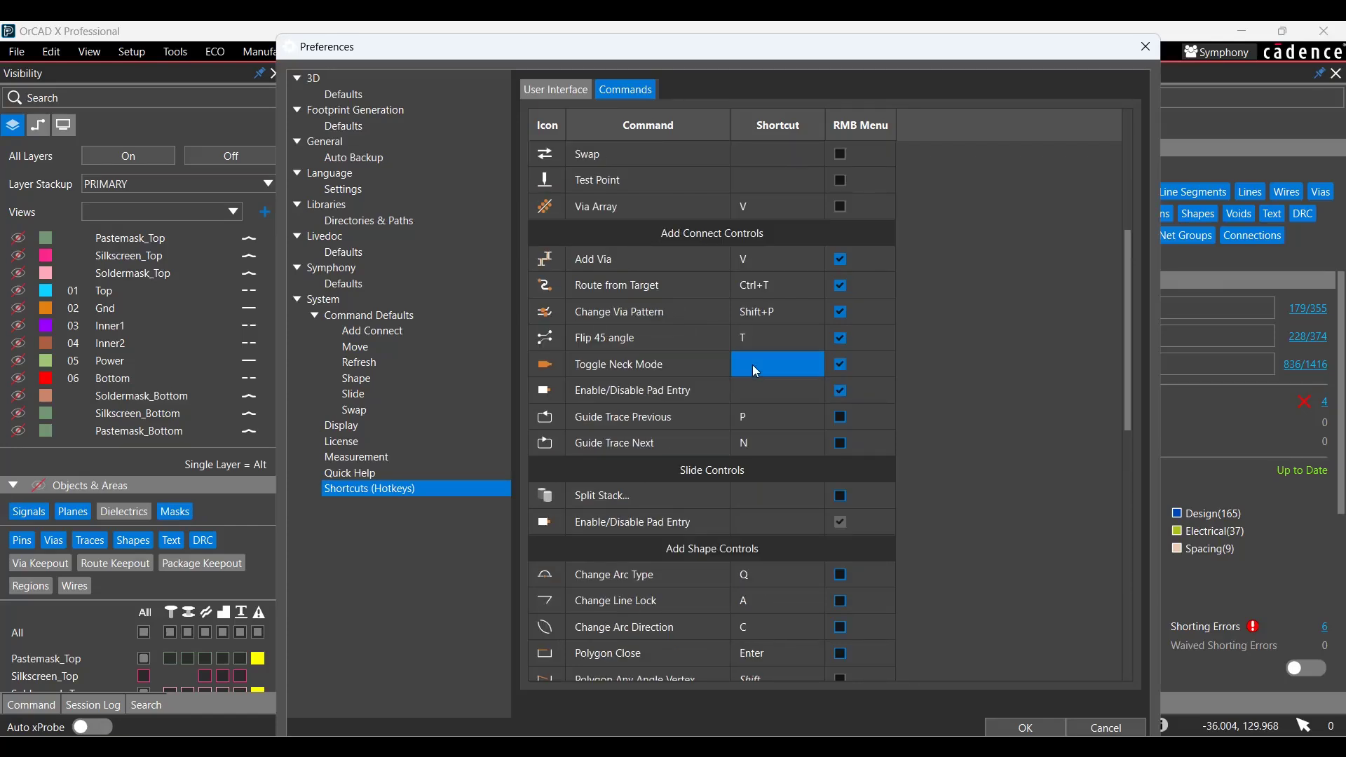
text(W)
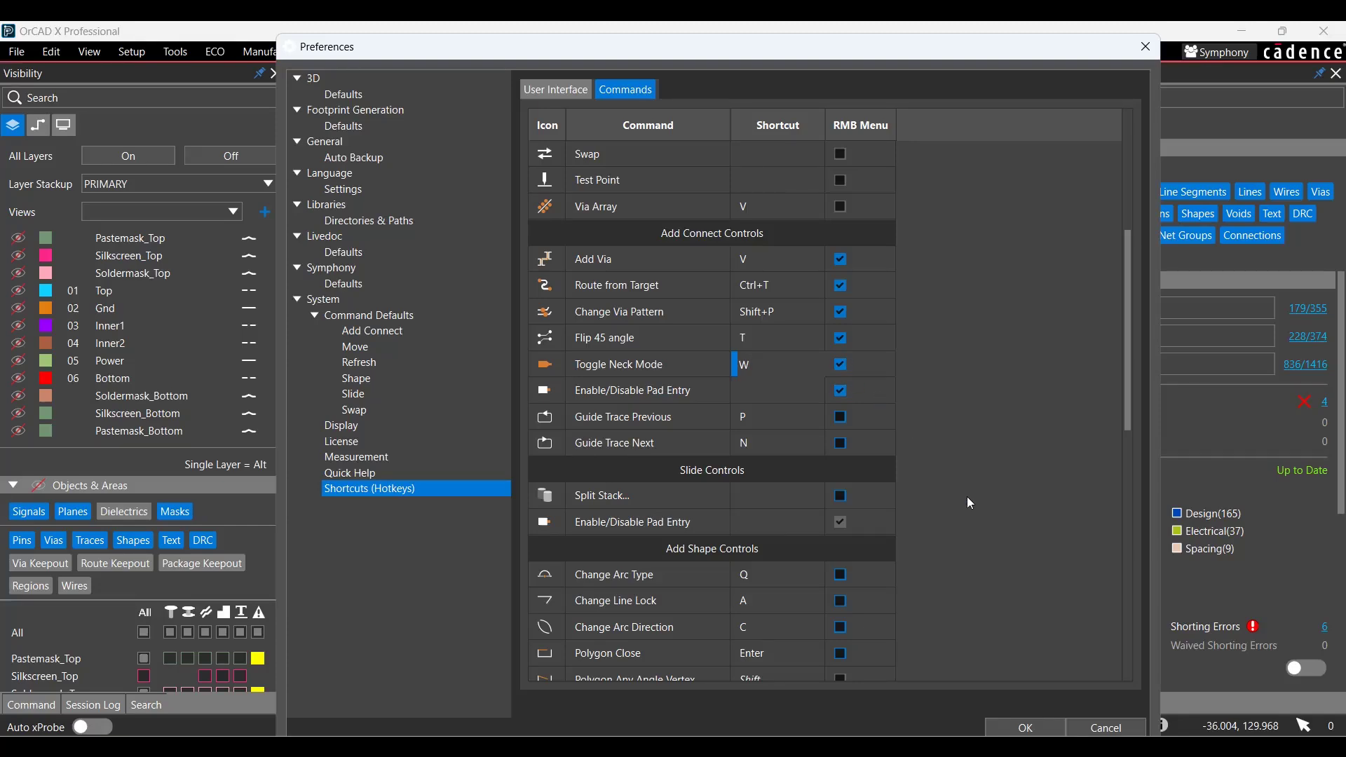
key(Escape)
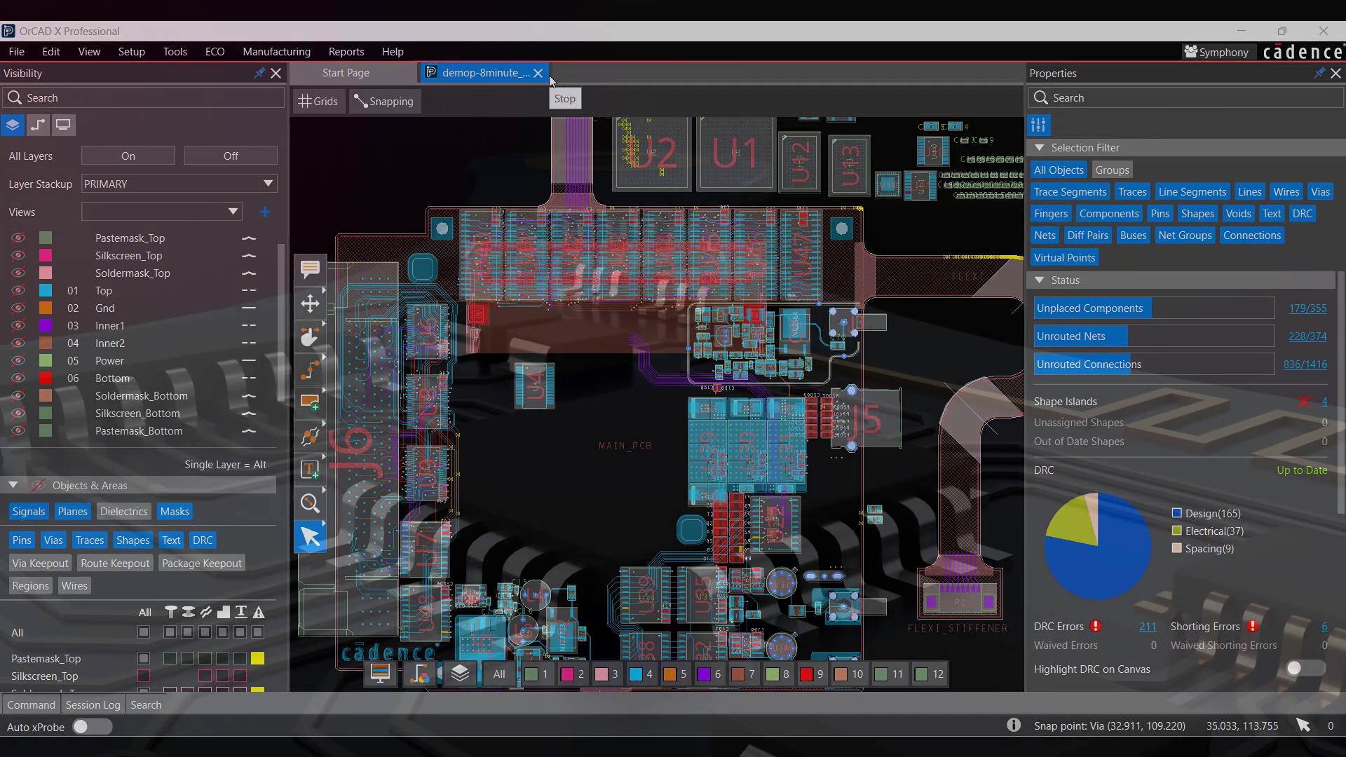